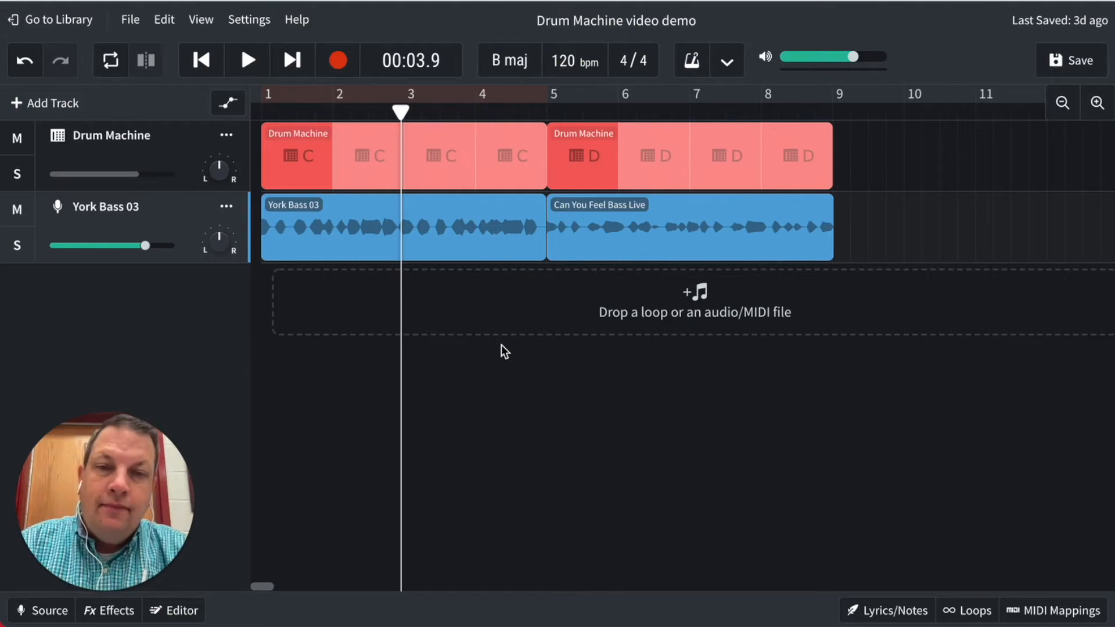
- Move the pattern D drum region and the Can You Feel Bass Live clip so both start at bar 9
left_click(583, 149)
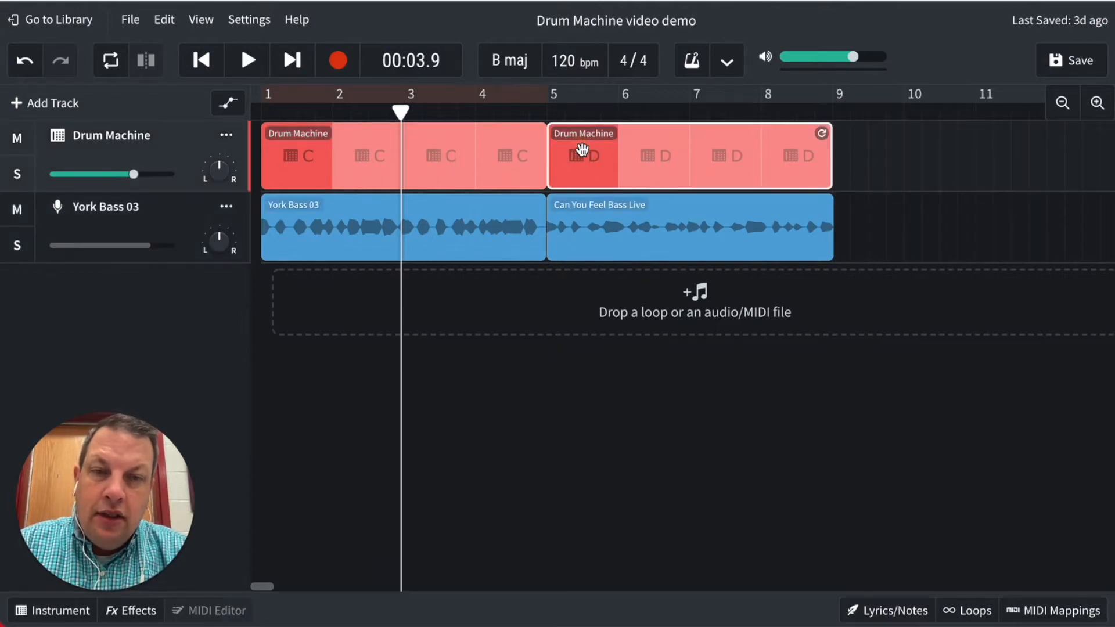
left_click(582, 151)
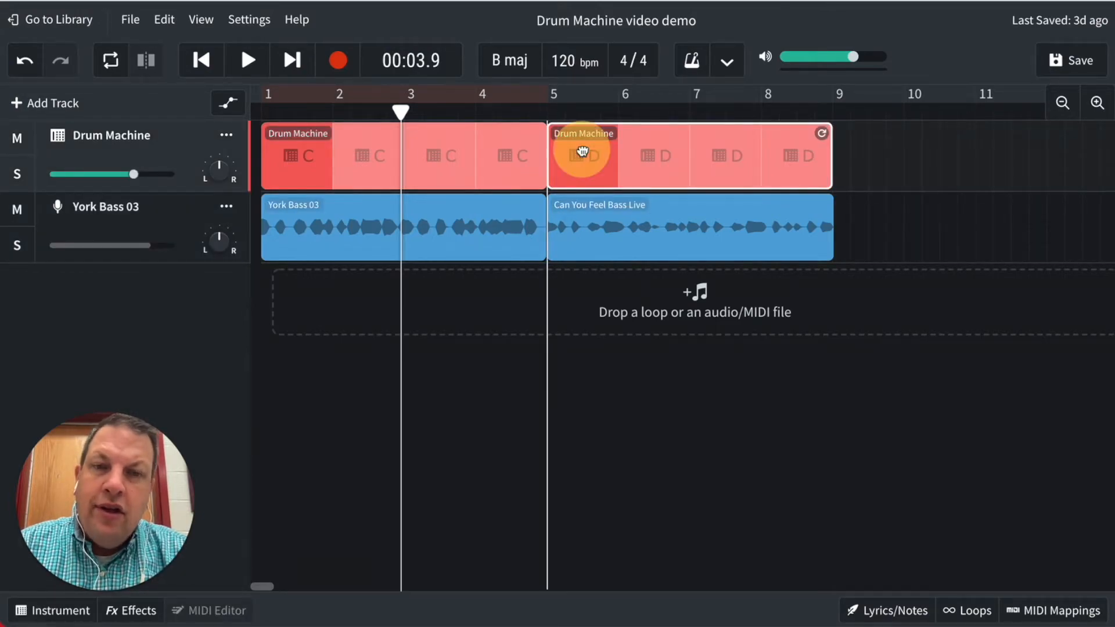
left_click_drag(583, 151, 867, 148)
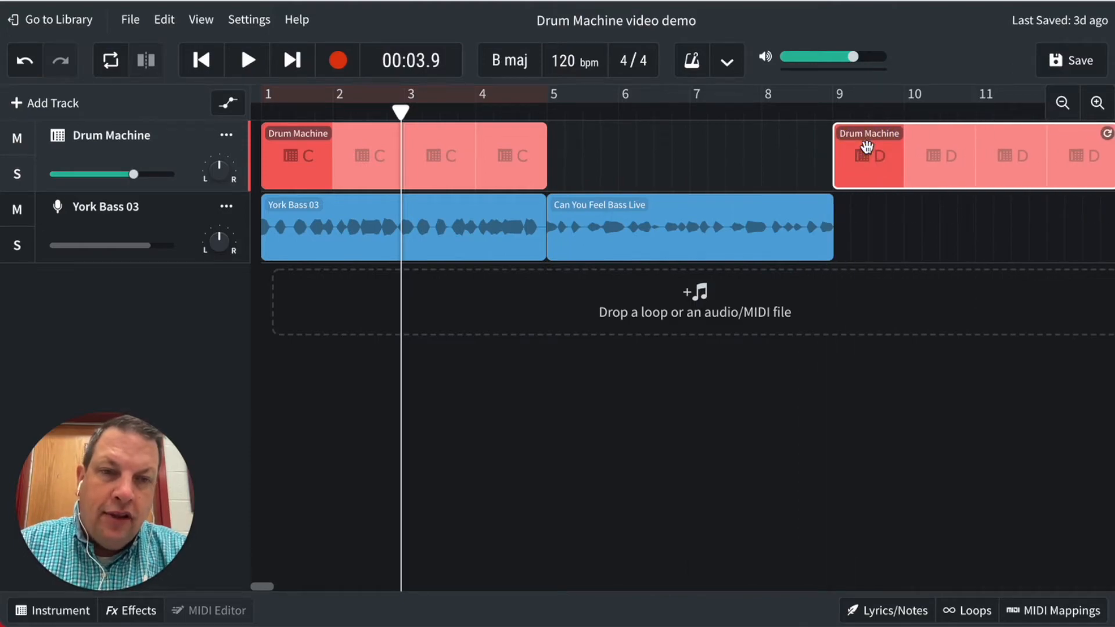
left_click(600, 228)
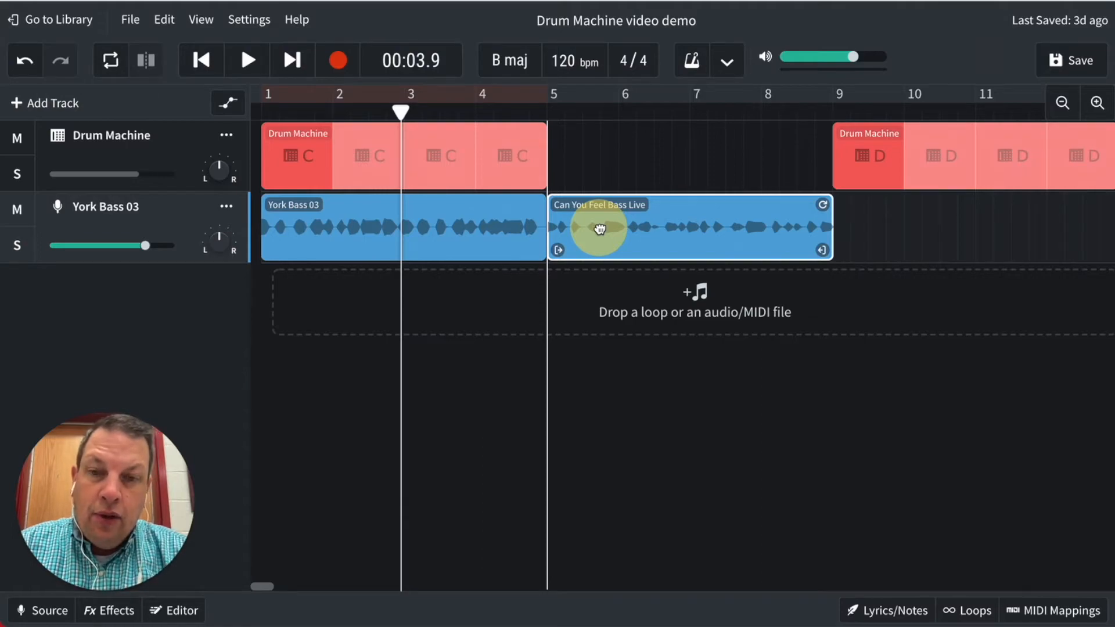
left_click_drag(600, 228, 883, 241)
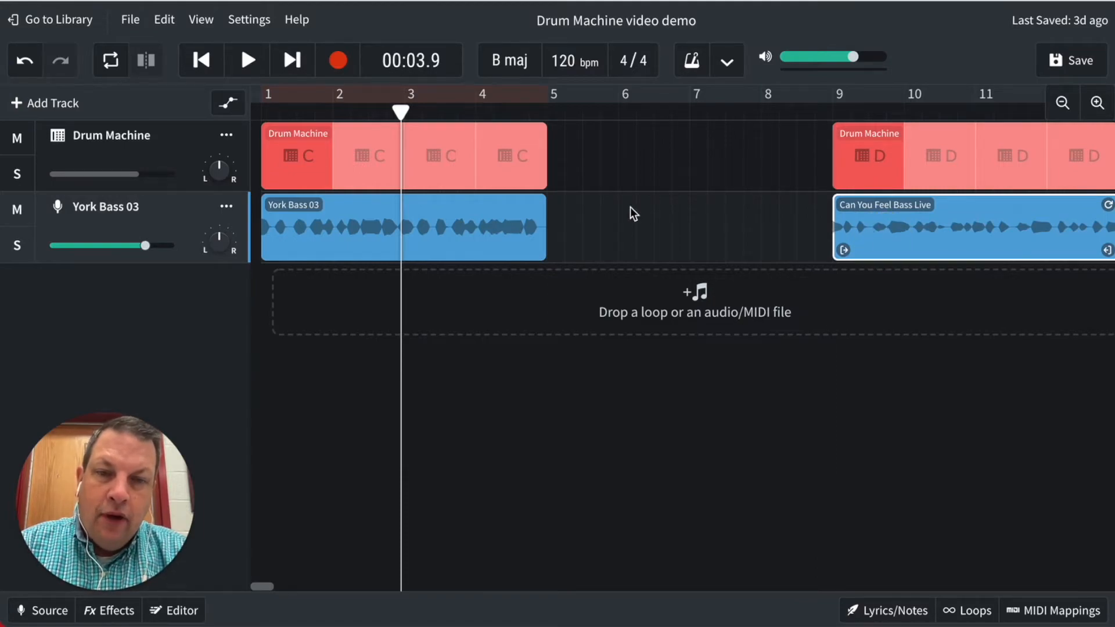
- Loop the pattern C drum region and the York Bass 03 clip so both extend to the start of bar 9
left_click(436, 150)
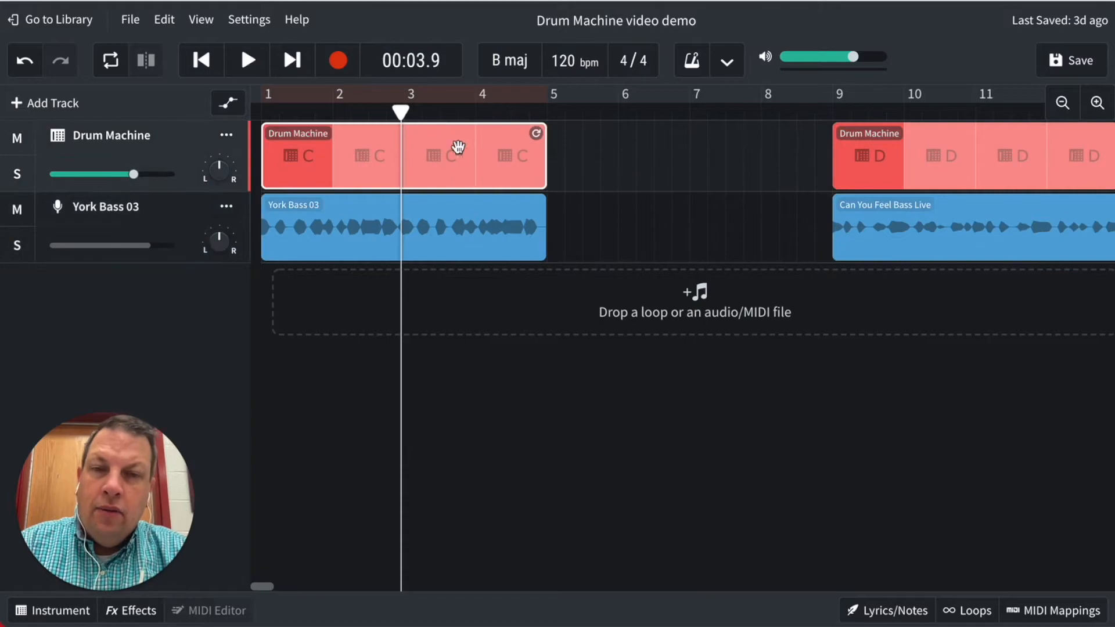
left_click_drag(537, 133, 820, 150)
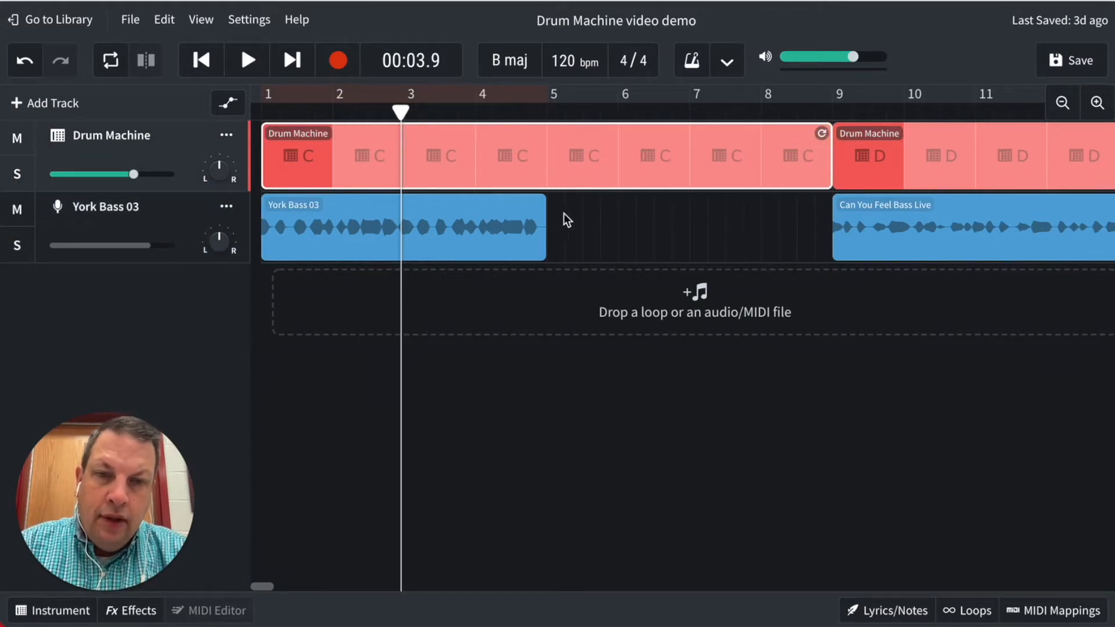
left_click(512, 213)
left_click_drag(536, 204, 823, 208)
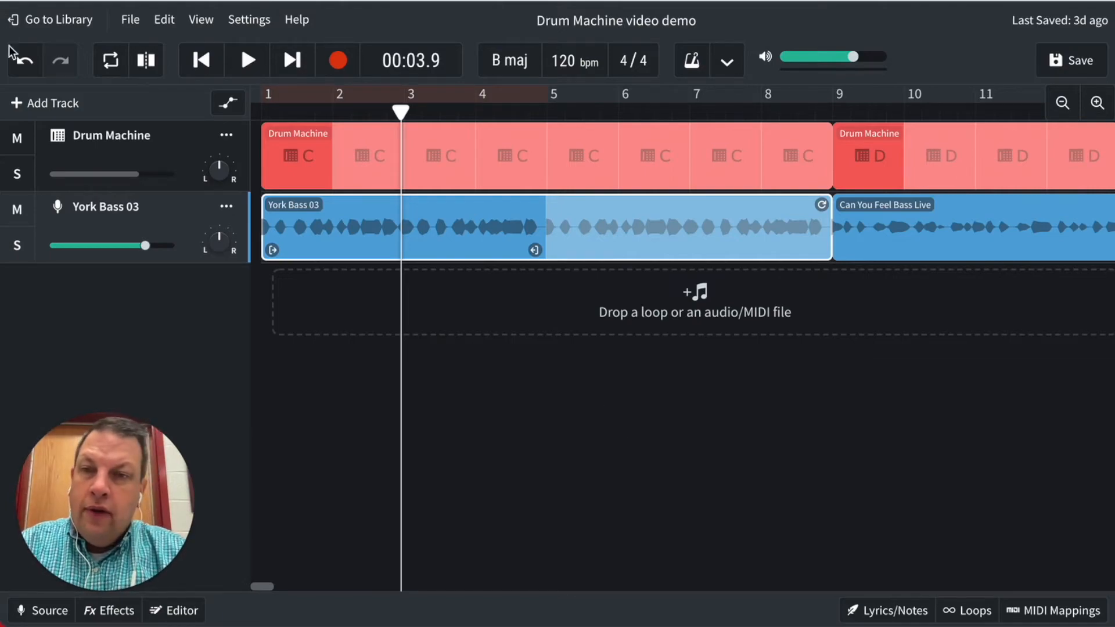
- Undo the York Bass 03 extension and redo it so the loop ends at the start of bar 9
left_click(25, 61)
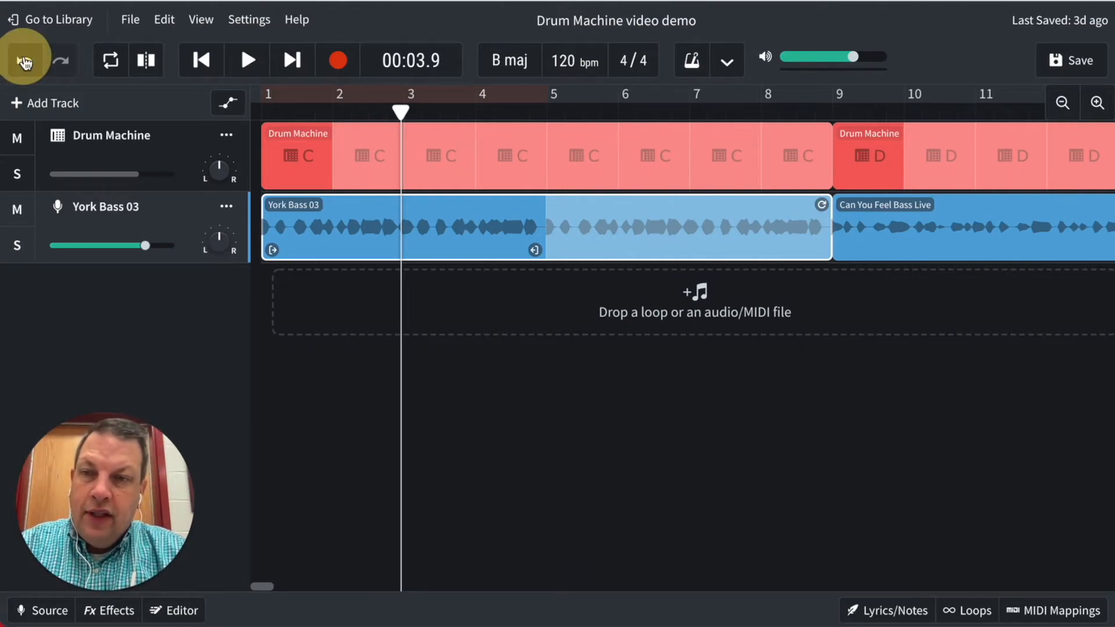
left_click(24, 61)
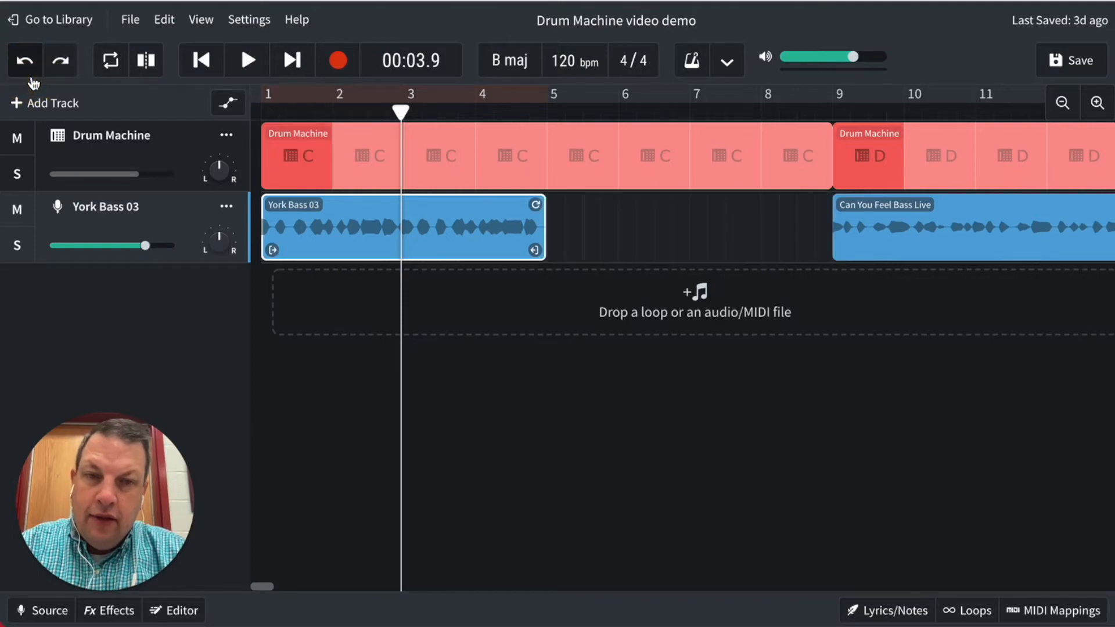
left_click_drag(535, 204, 840, 227)
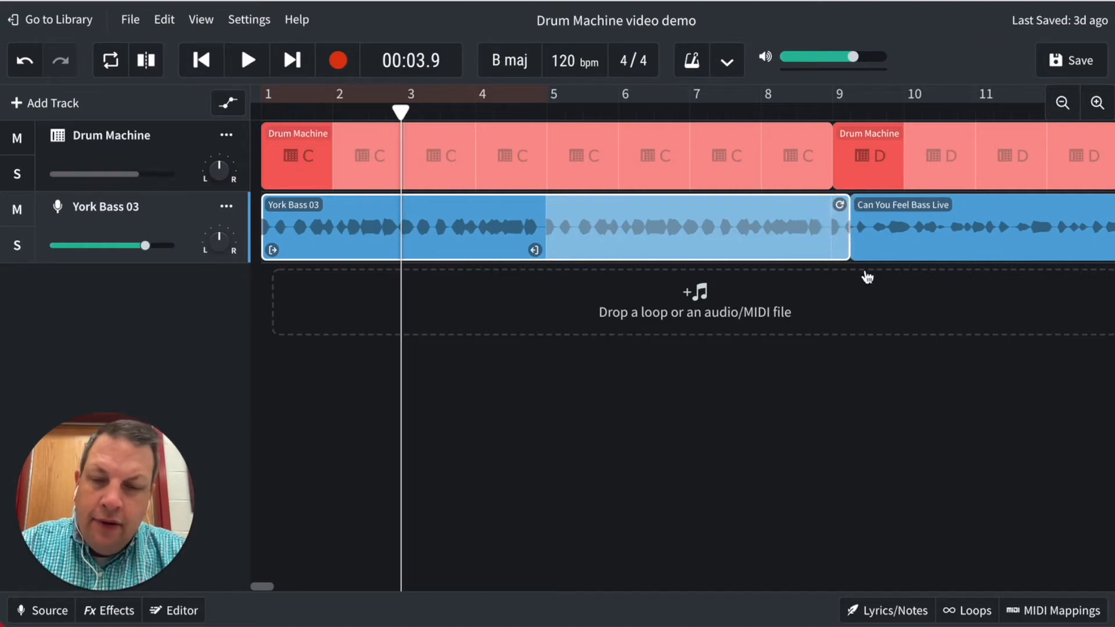
key("ctrl+z")
left_click_drag(538, 203, 821, 207)
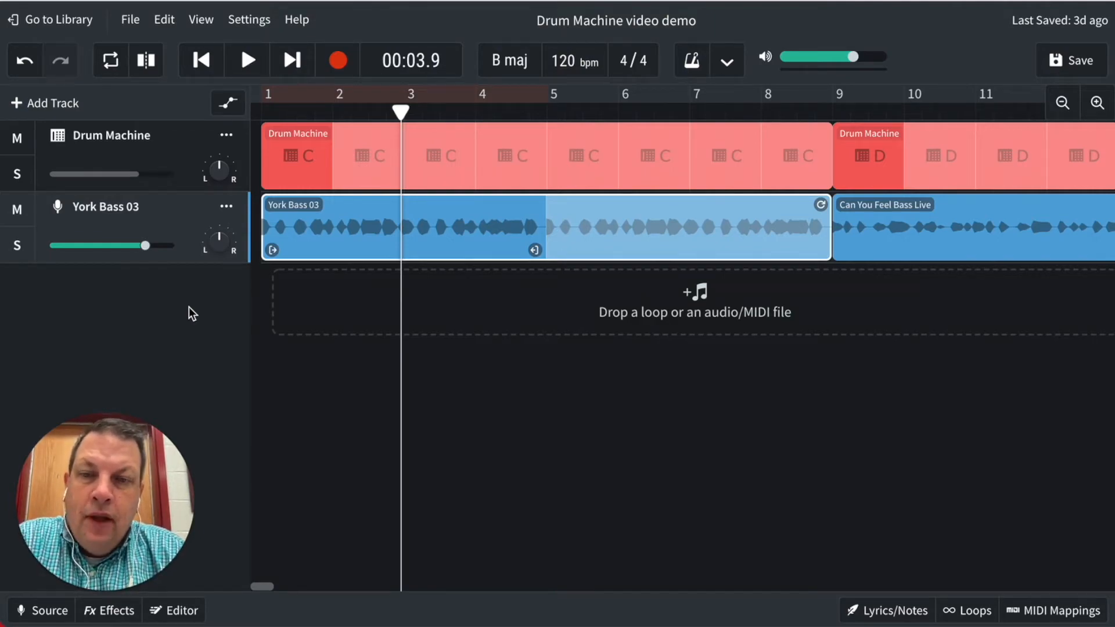
- Check the bass clip's name and search the loop library for "york" to find matching loops
left_click(969, 612)
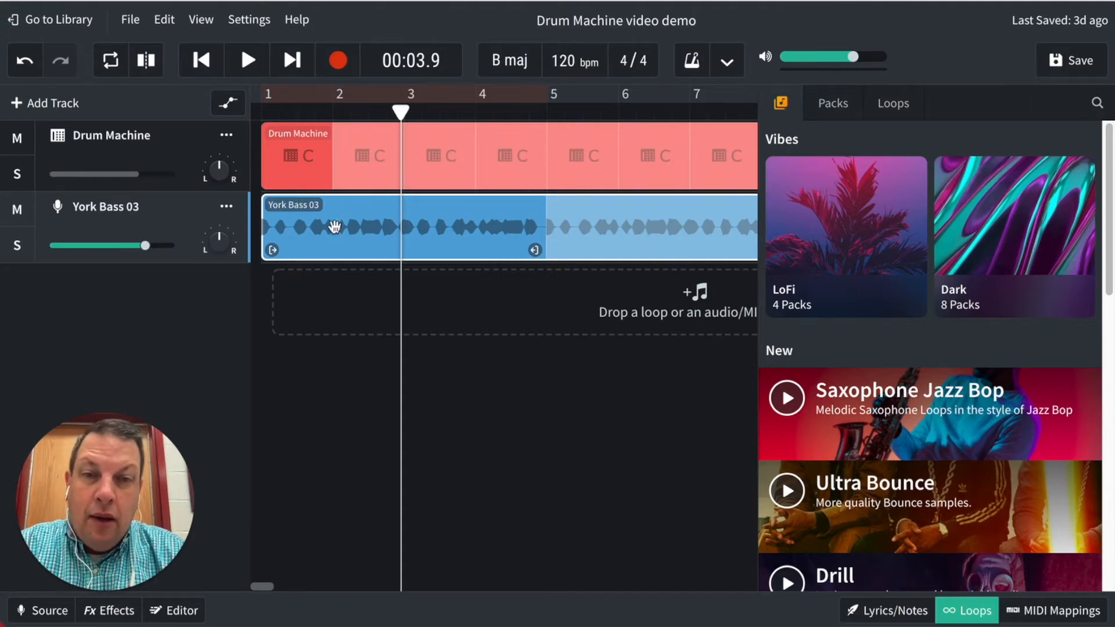
double_click(278, 205)
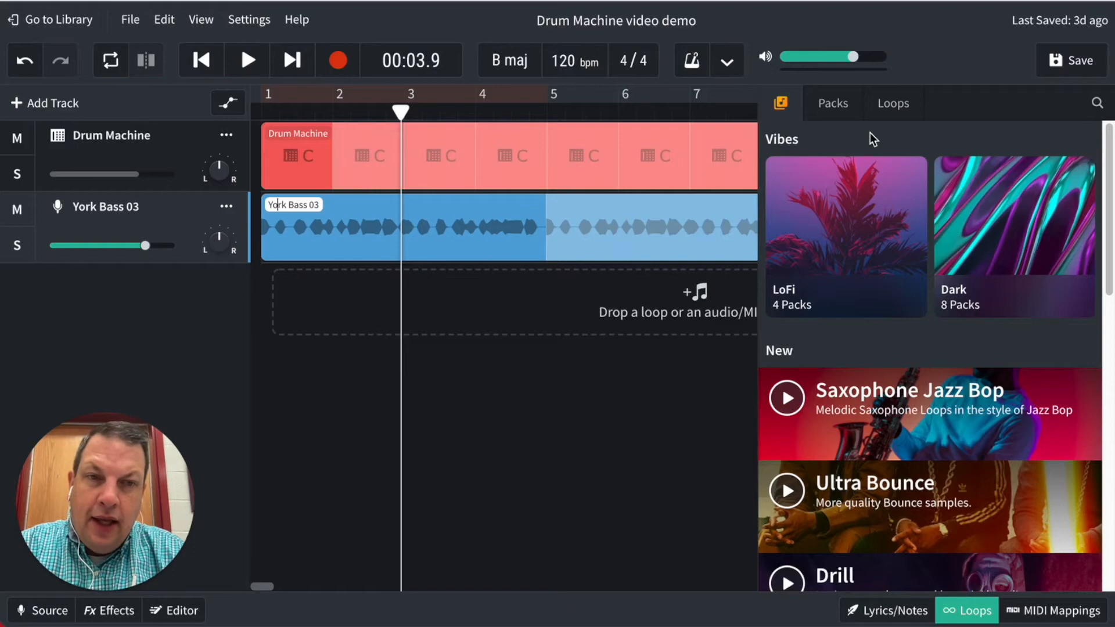
left_click(276, 216)
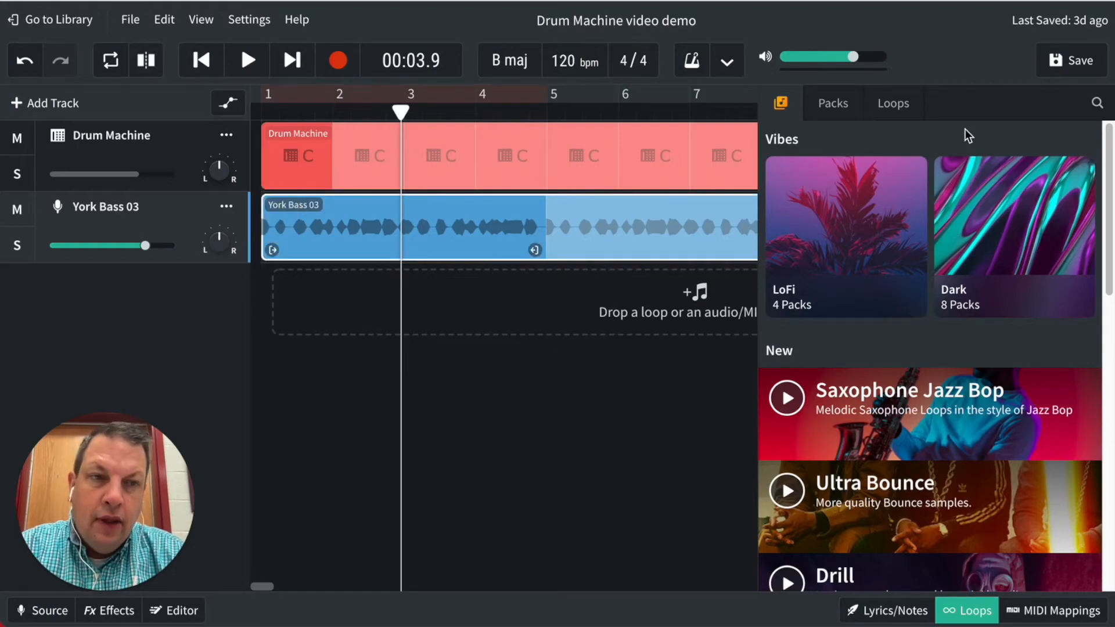
left_click(1097, 106)
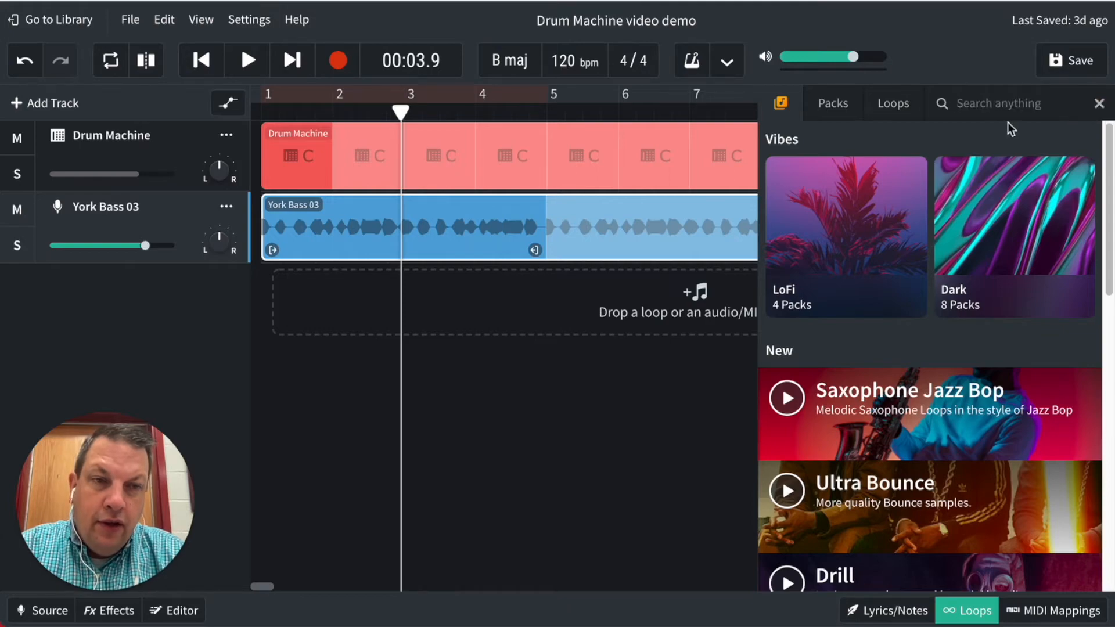
left_click(996, 103)
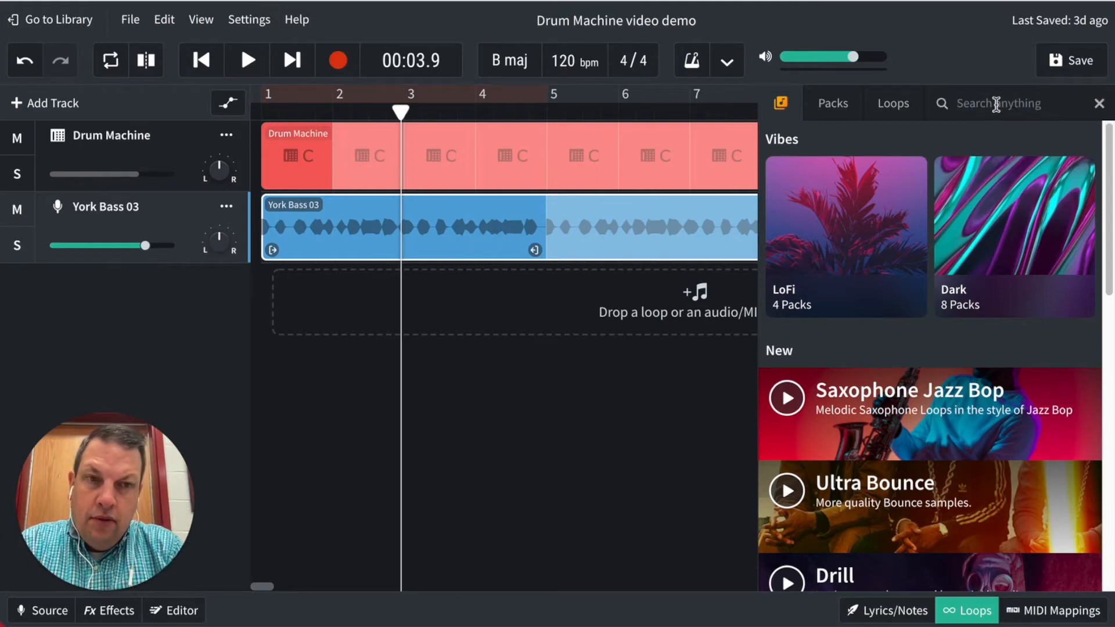
type("york")
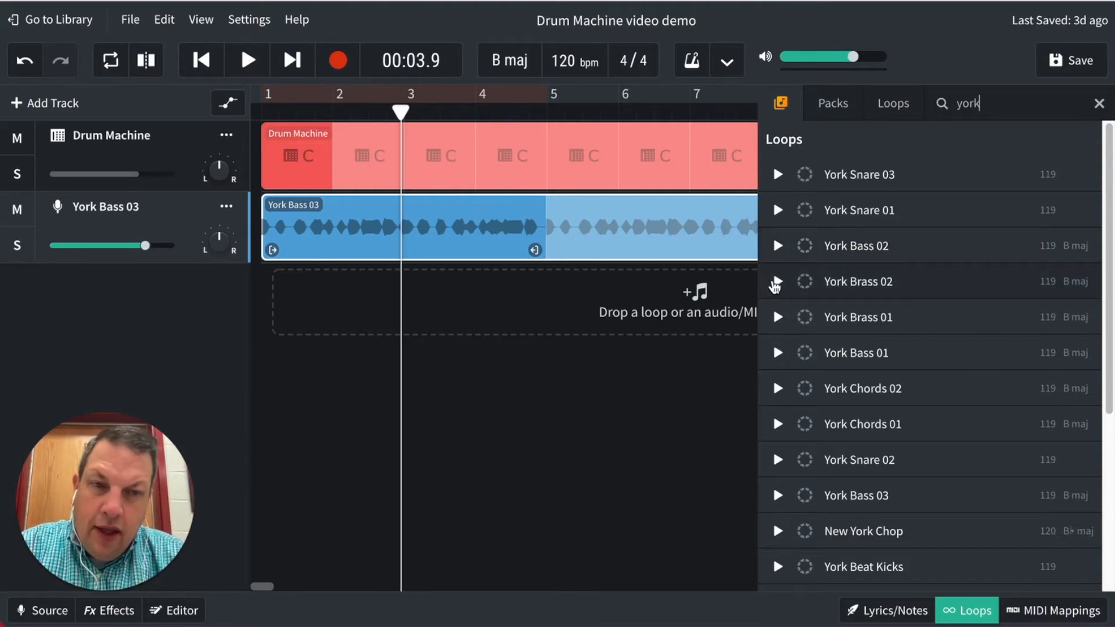
- Preview the York Brass 02 and York Smooth Brass 01 loops from the search results
left_click(776, 282)
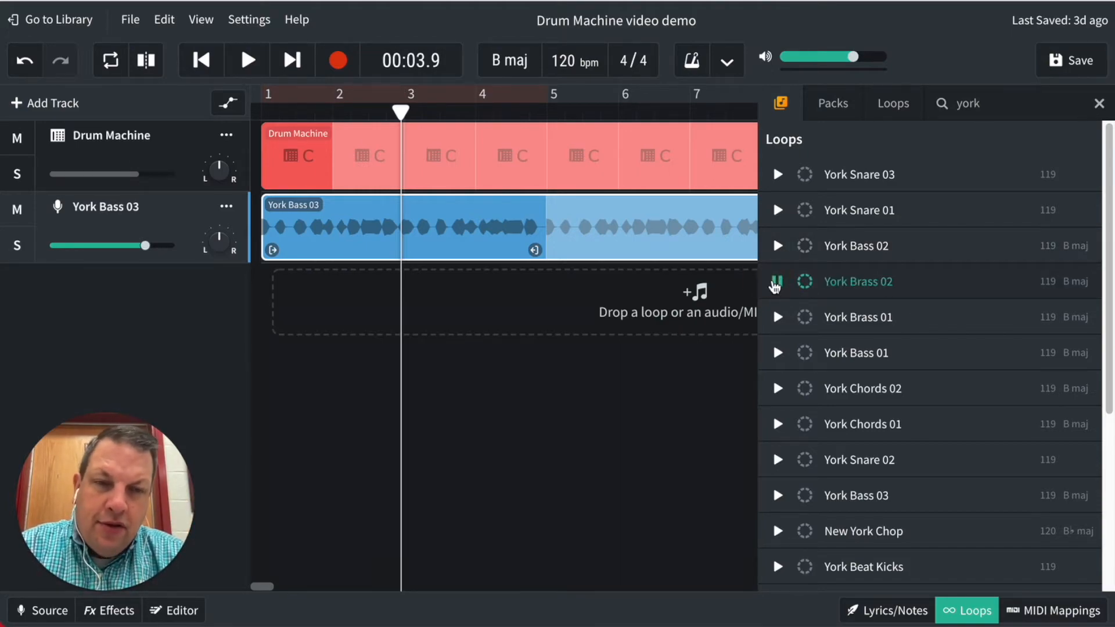
left_click(776, 283)
scroll(820, 375, "down", 1)
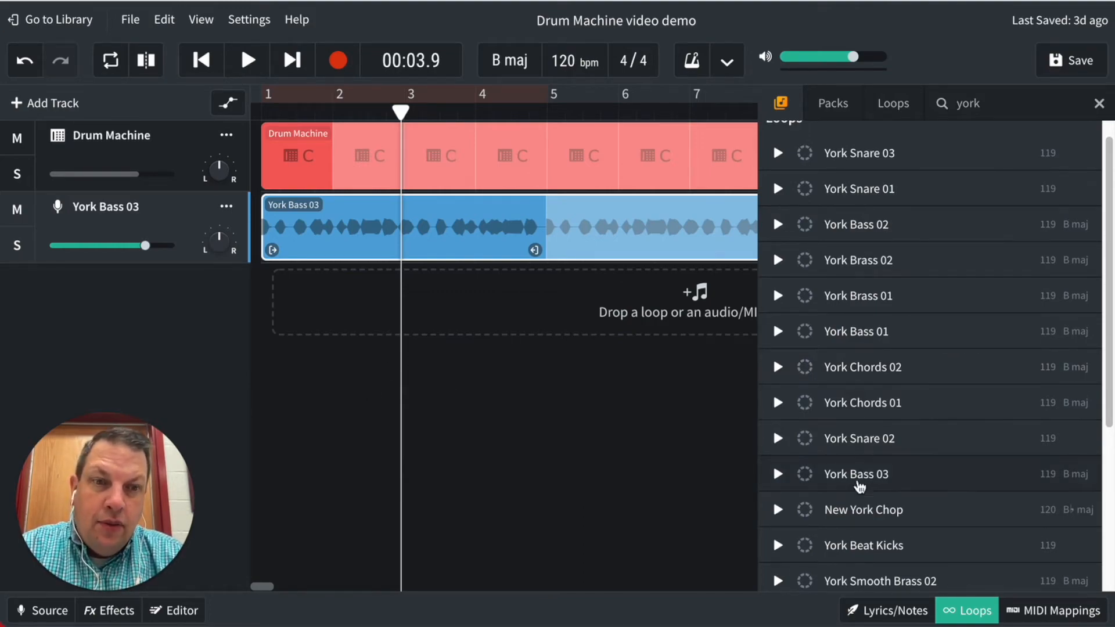
scroll(902, 457, "down", 5)
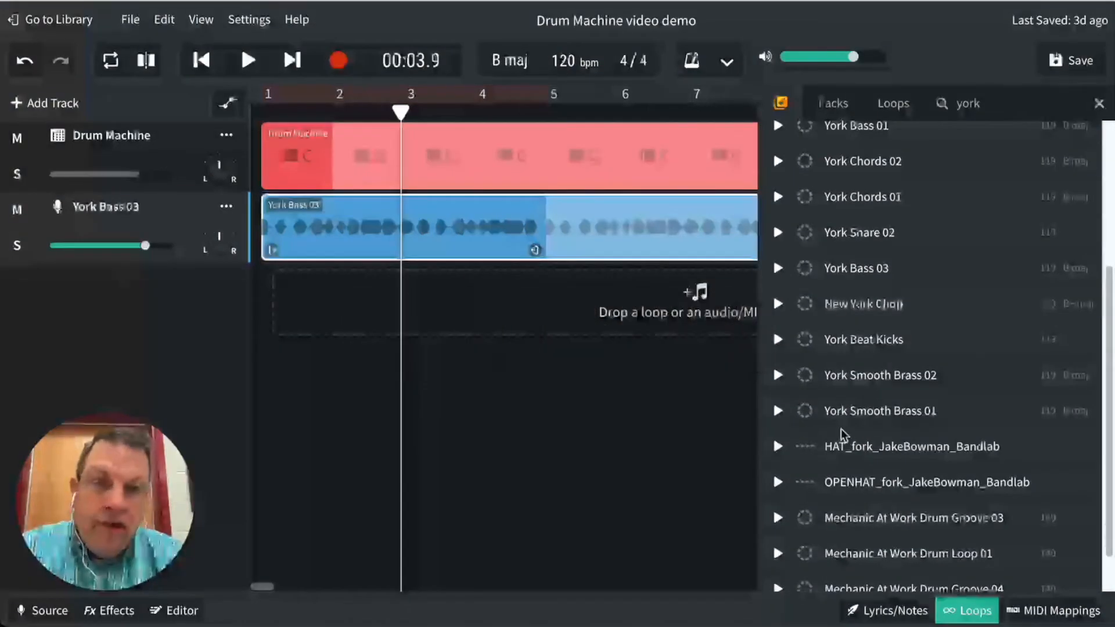
scroll(903, 390, "down", 1)
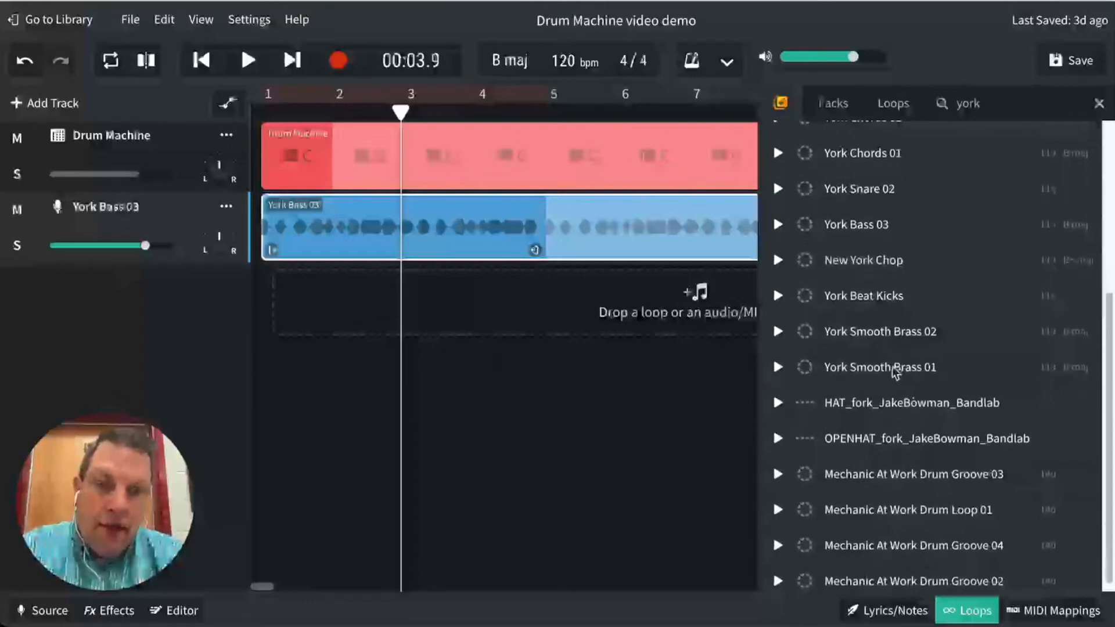
left_click(895, 372)
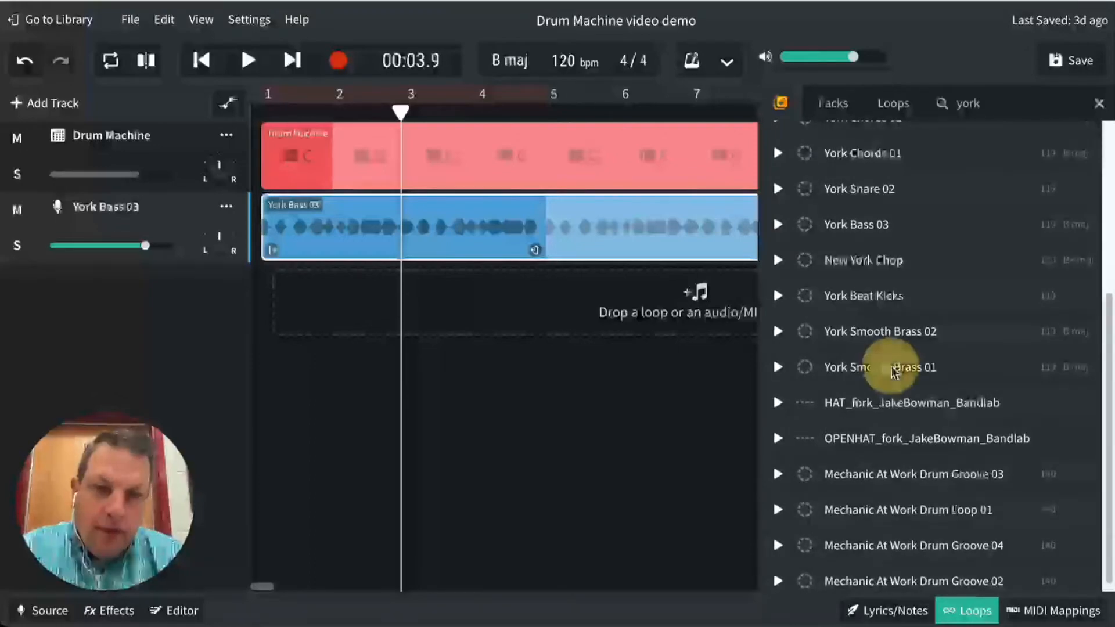
left_click(895, 372)
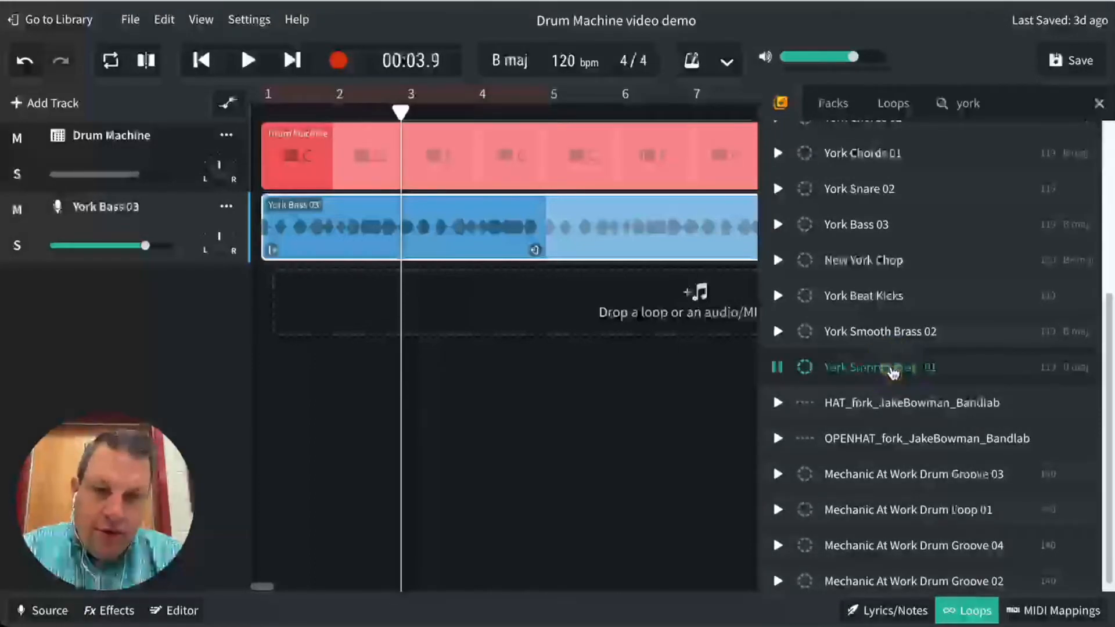
left_click(894, 372)
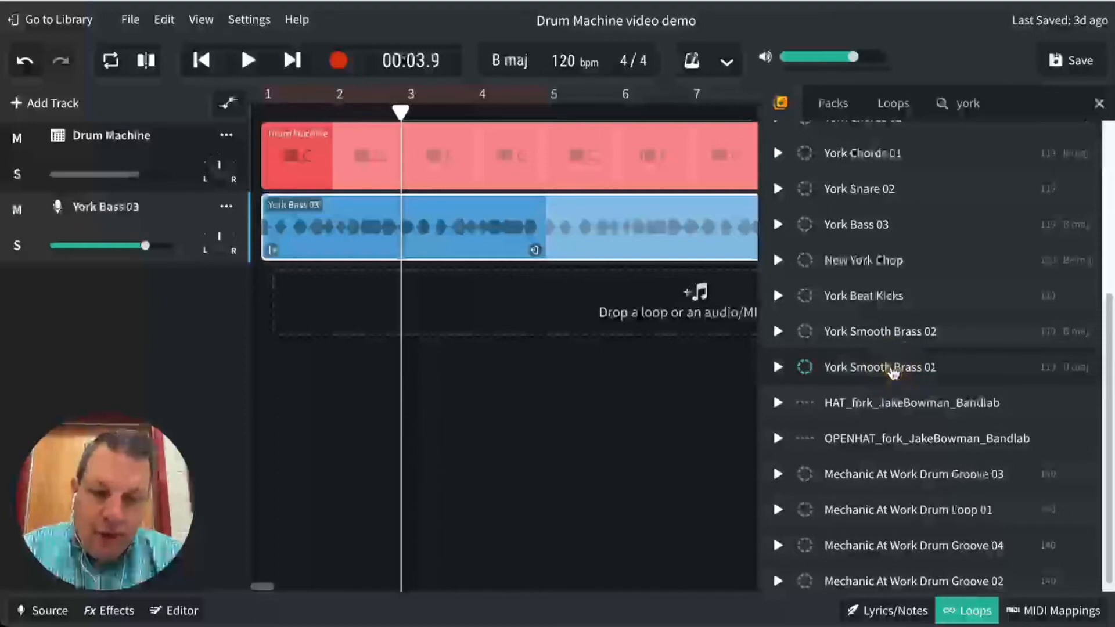
- Add the York Smooth Brass 01 loop on a new track starting at bar 5 and close the loop library
left_click_drag(893, 372, 609, 307)
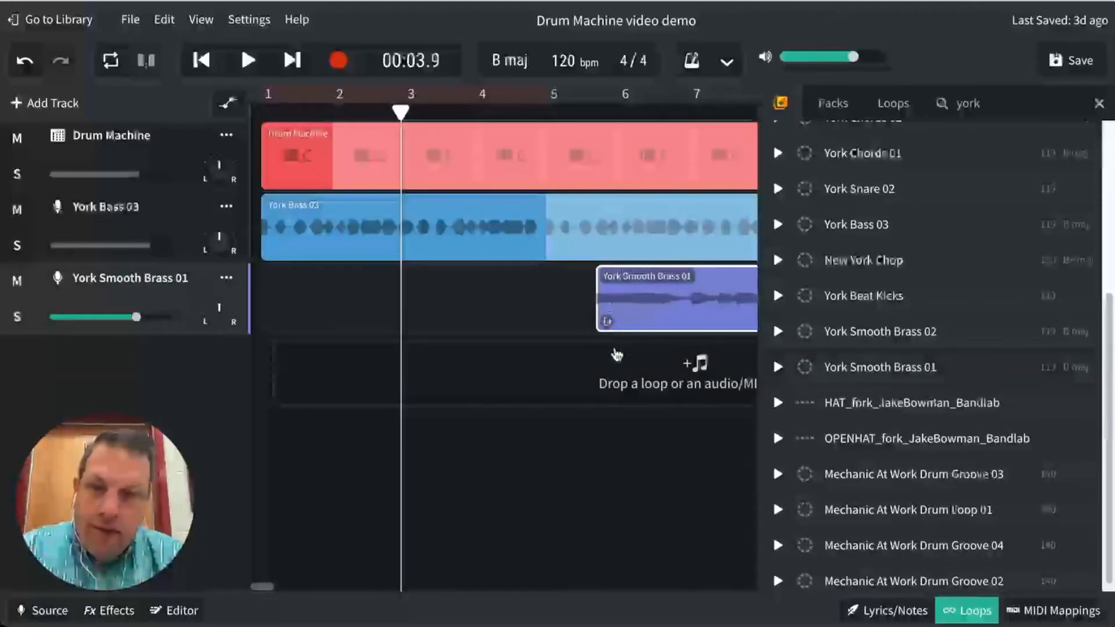
left_click(551, 114)
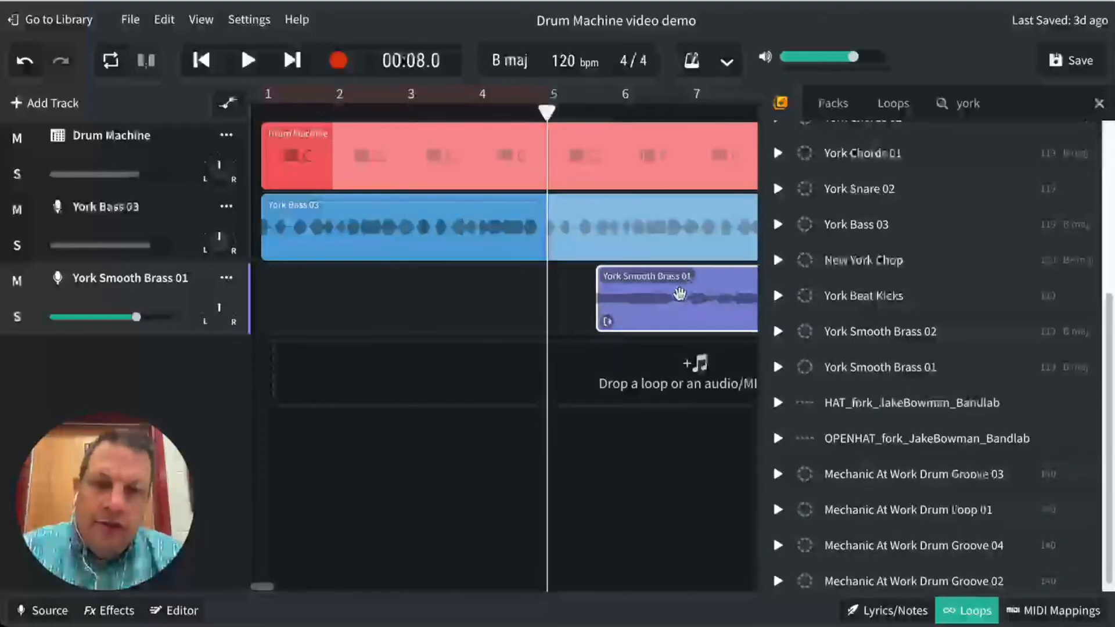
left_click_drag(680, 293, 641, 299)
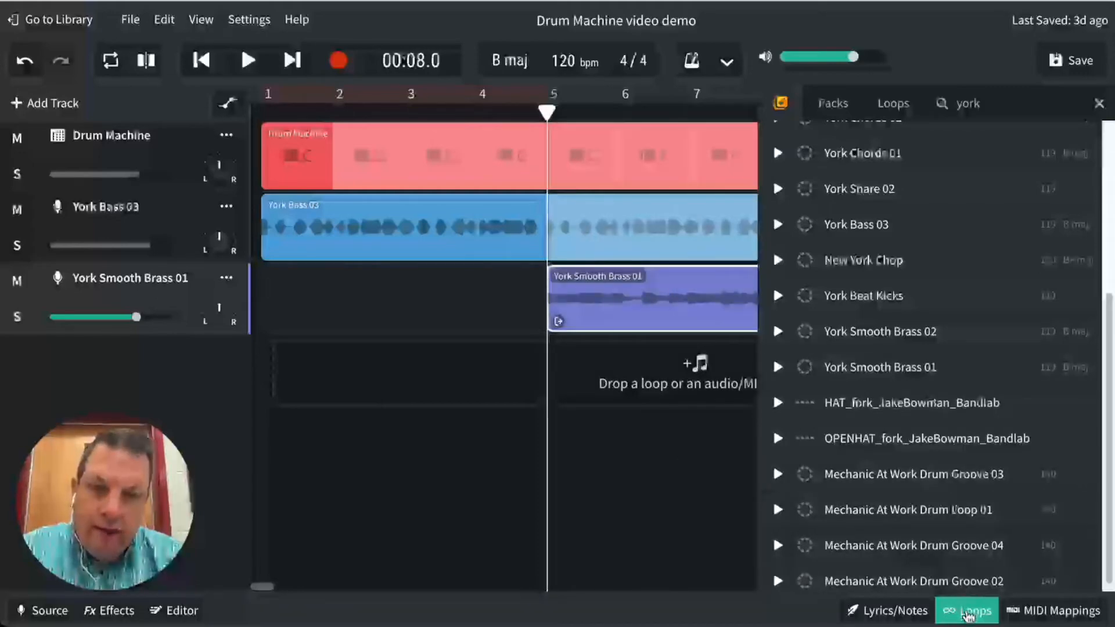
left_click(967, 613)
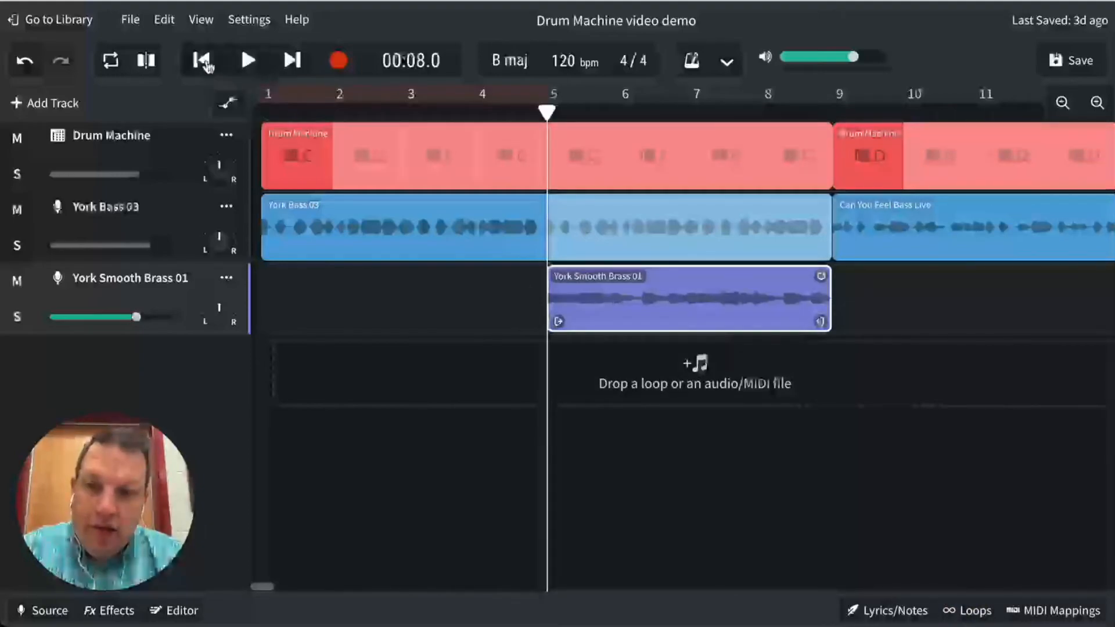
- Play the arrangement from the beginning through the brass section and pause playback
left_click(202, 60)
left_click(248, 62)
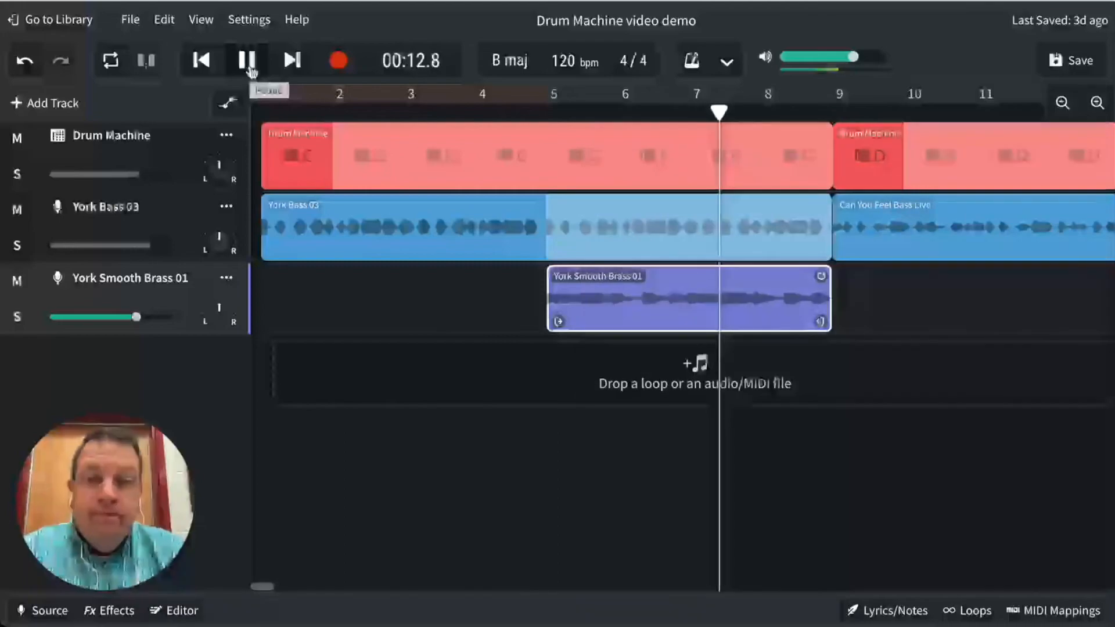
left_click(249, 62)
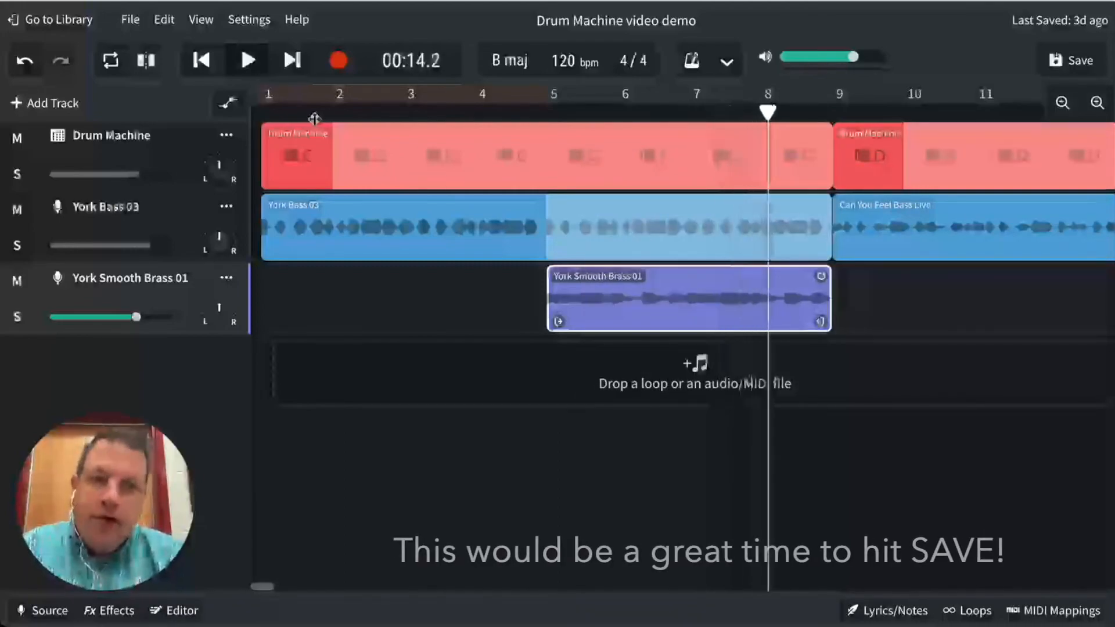
- Loop the pattern D drum region and the Can You Feel Bass Live clip so both extend to the start of bar 17
scroll(677, 269, "right", 3)
scroll(681, 270, "right", 8)
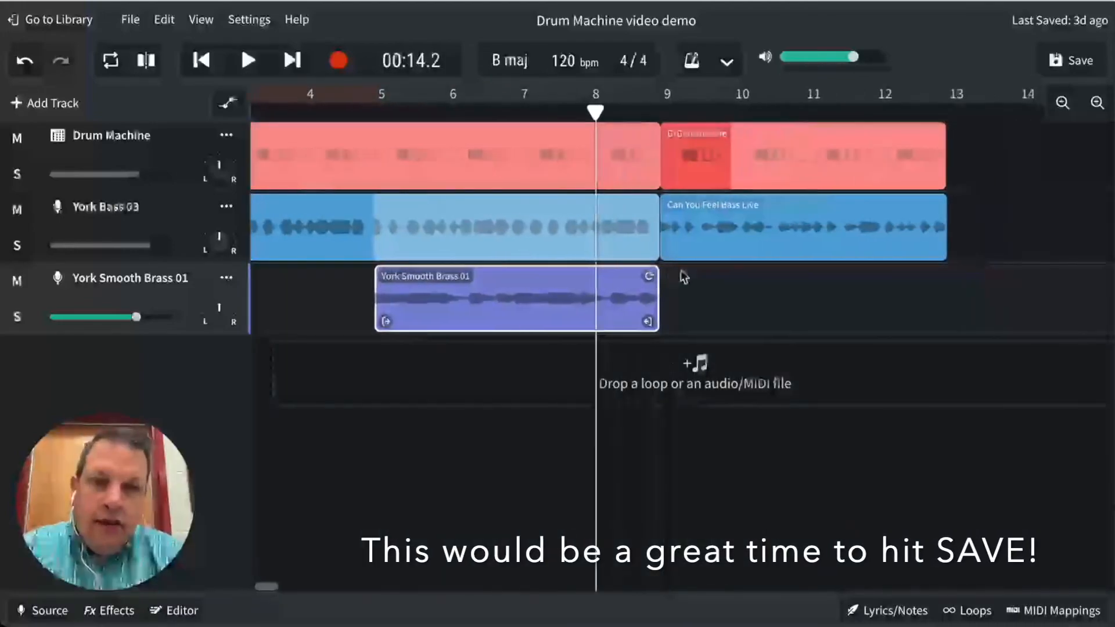
scroll(681, 271, "right", 1)
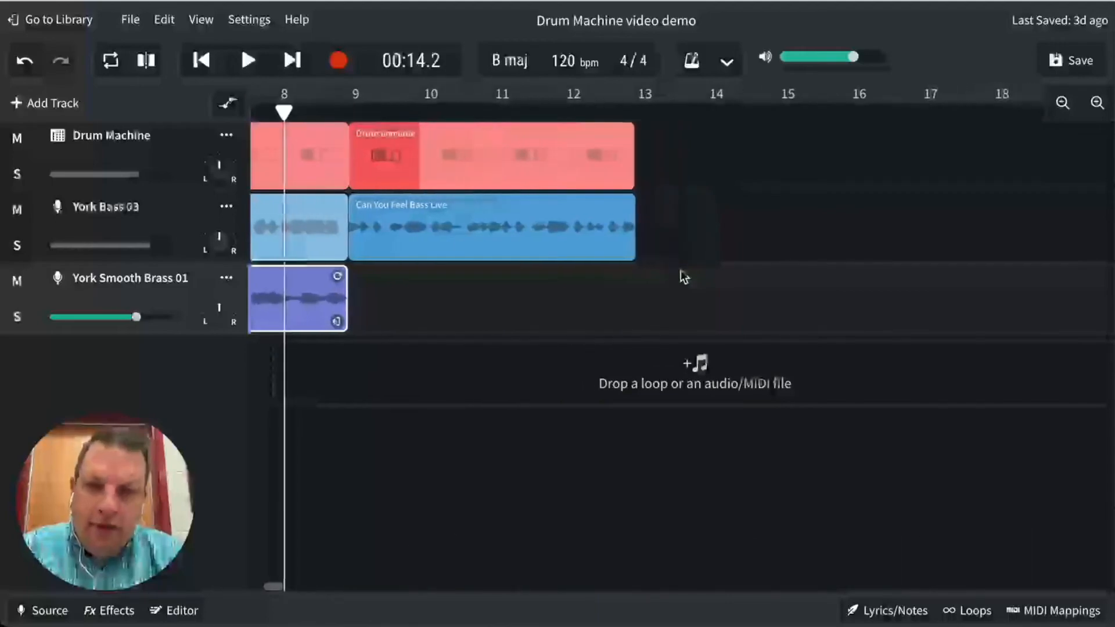
left_click(549, 154)
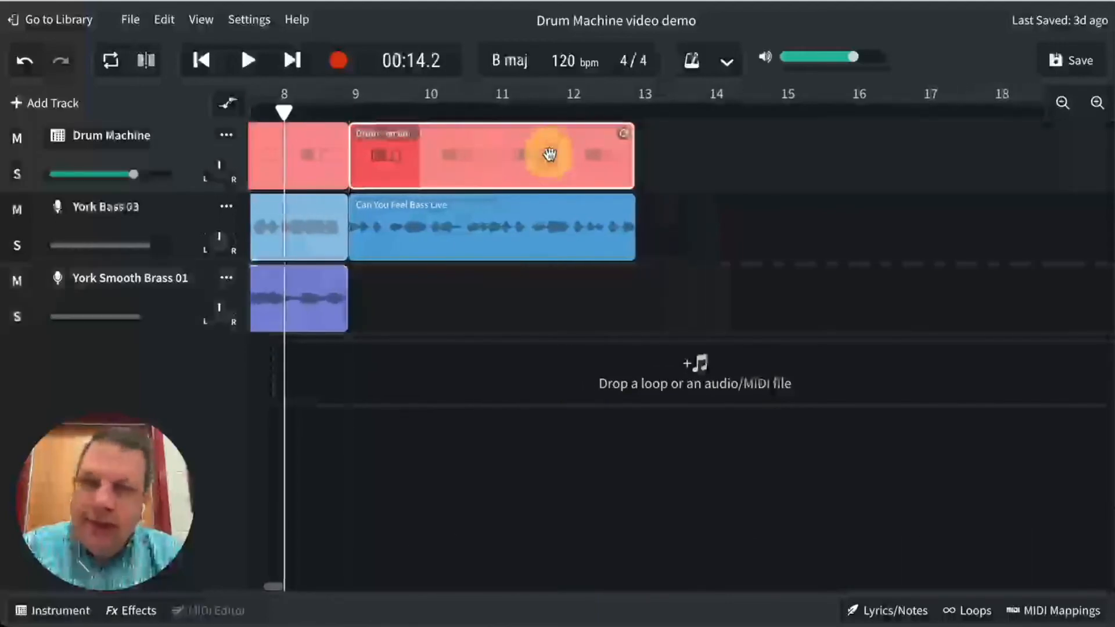
left_click_drag(625, 134, 914, 126)
left_click(557, 218)
left_click_drag(632, 203, 913, 195)
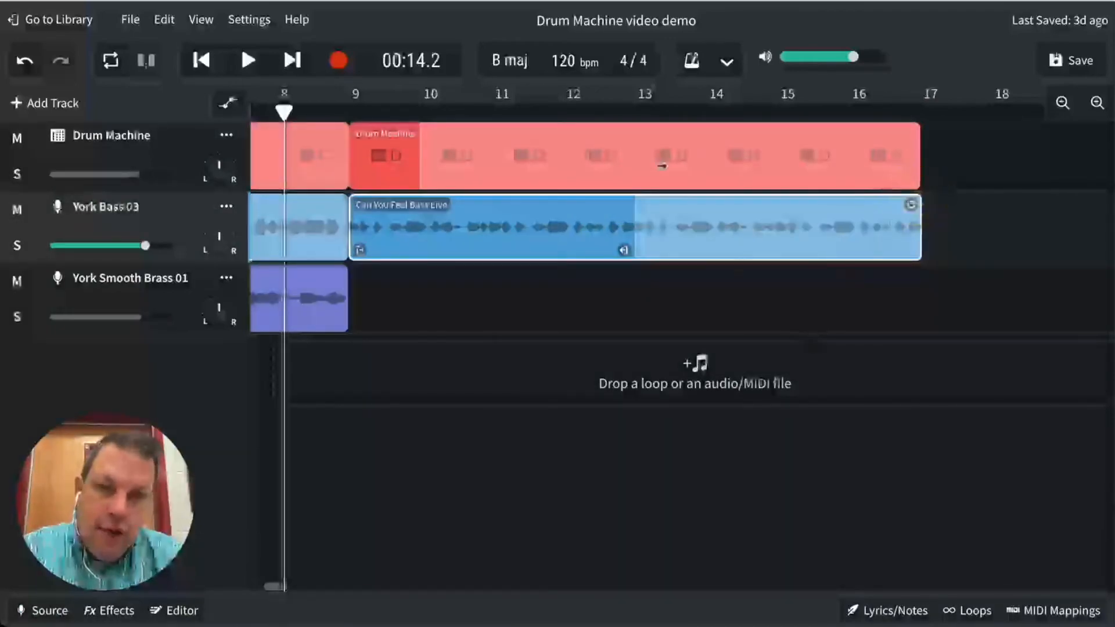
- Move the playhead to the start of bar 13 and search the loop library for "can you feel"
left_click(636, 111)
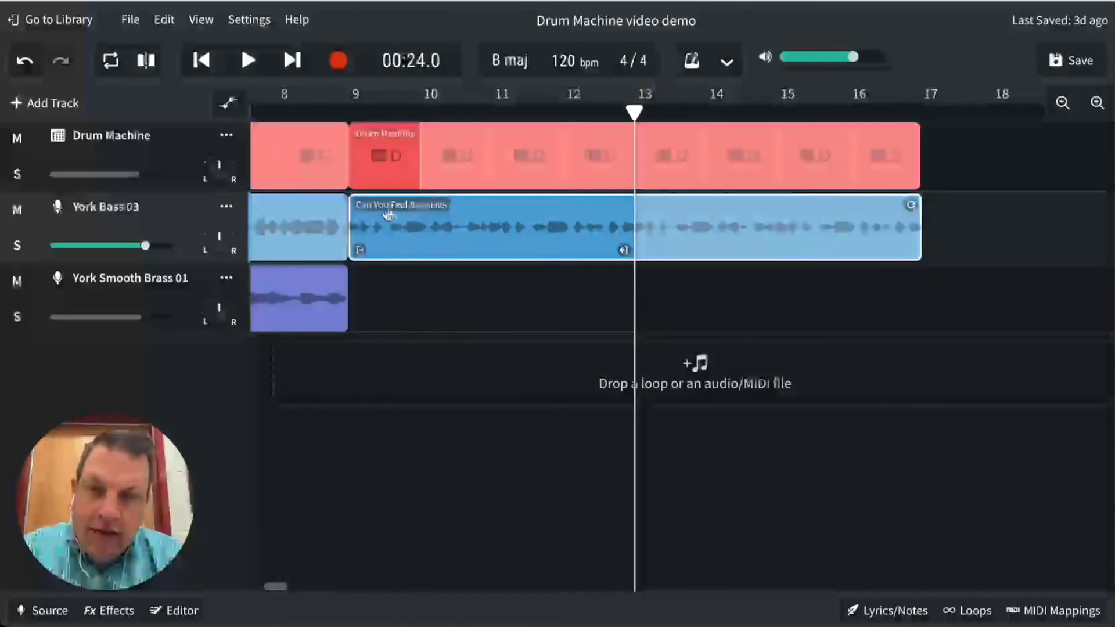
mouse_move(361, 205)
left_mouse_down()
mouse_move(392, 200)
mouse_move(378, 202)
left_mouse_up()
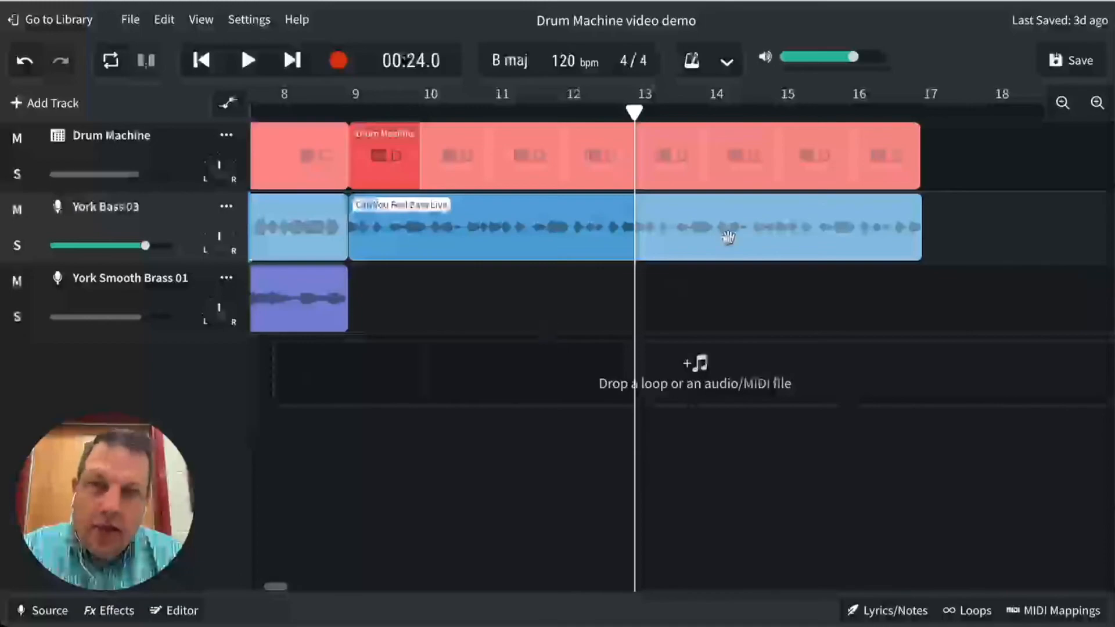
left_click(967, 610)
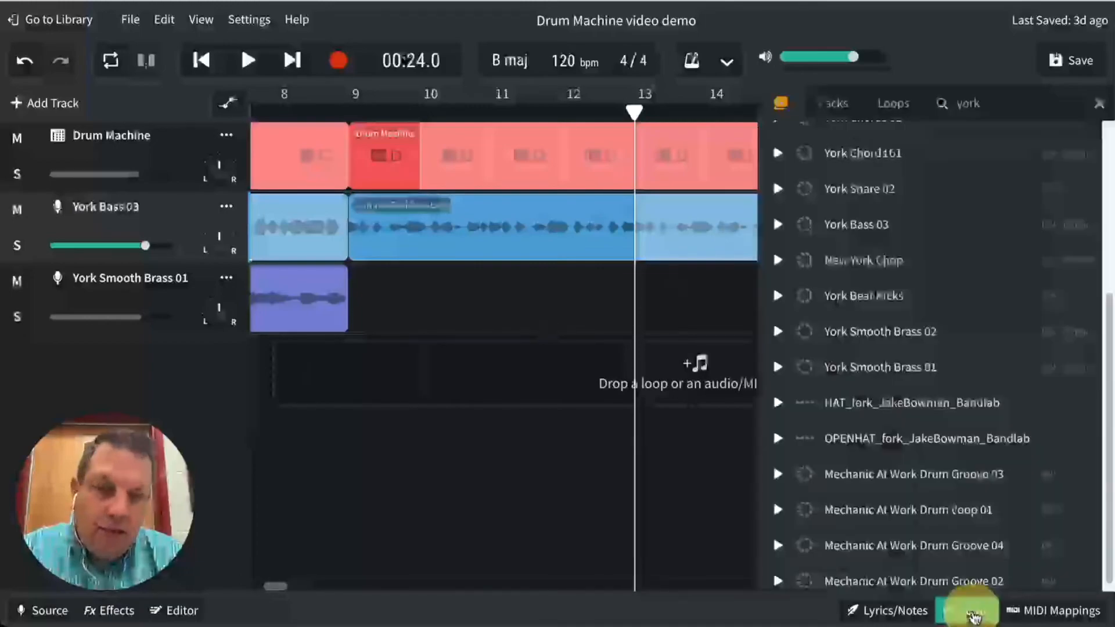
double_click(975, 108)
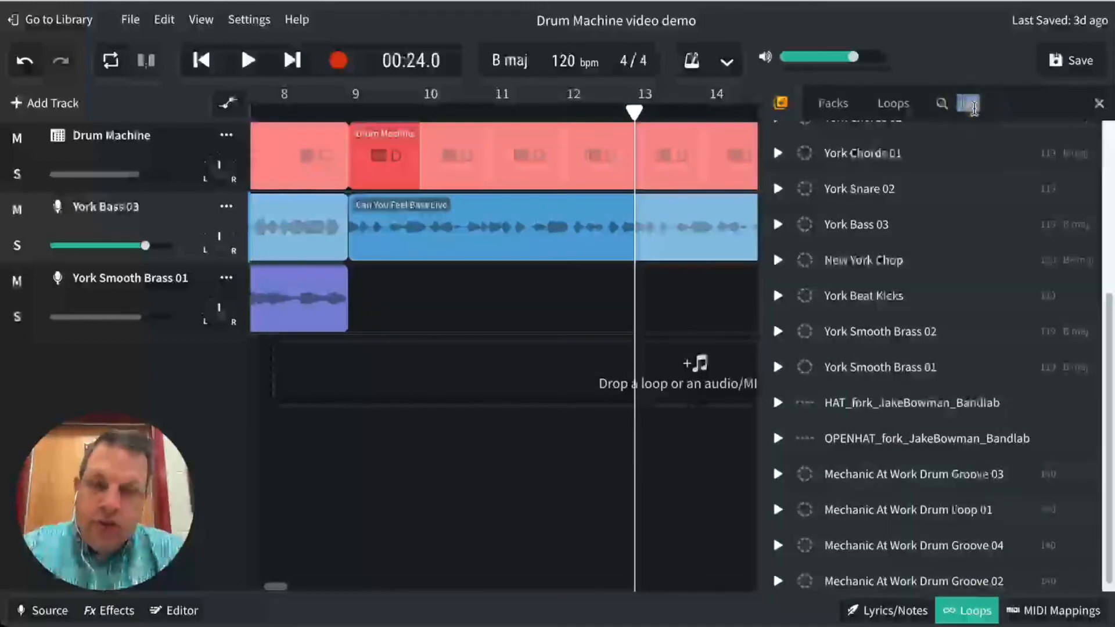
type("can you feel")
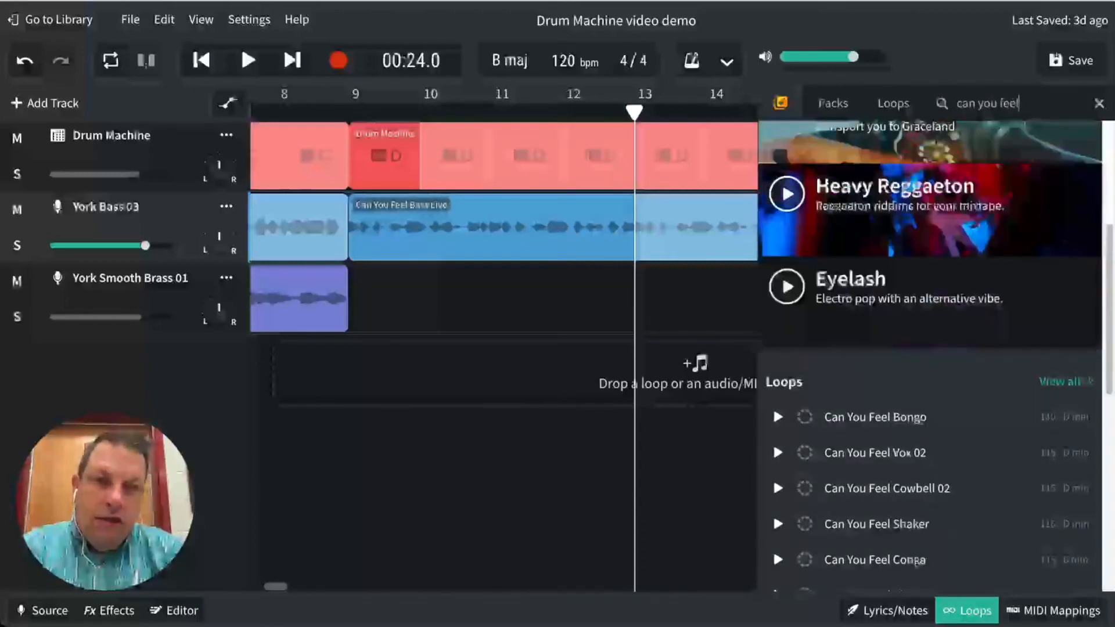
- Browse the Can You Feel loops in the search results and preview Can You Feel Vox 02
scroll(917, 406, "down", 1)
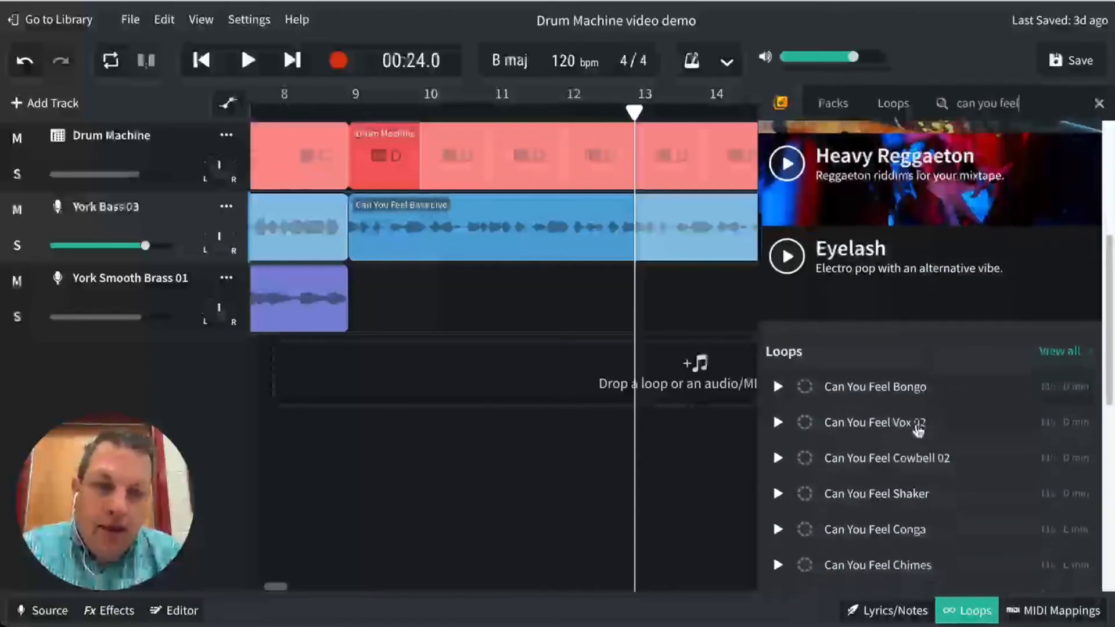
scroll(918, 430, "down", 2)
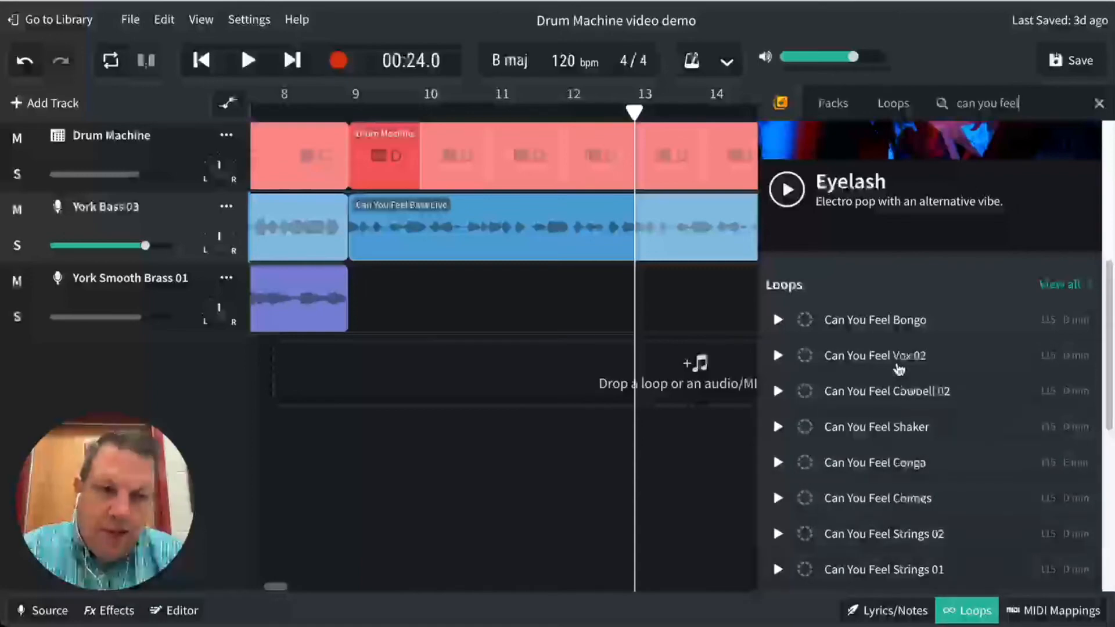
scroll(906, 359, "down", 1)
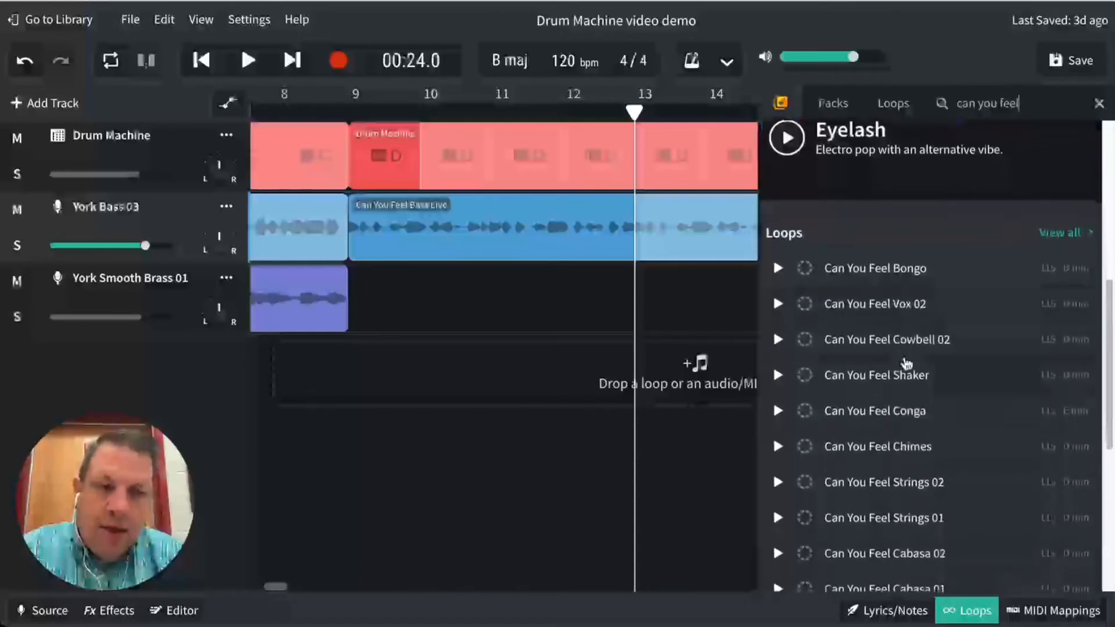
left_click(779, 303)
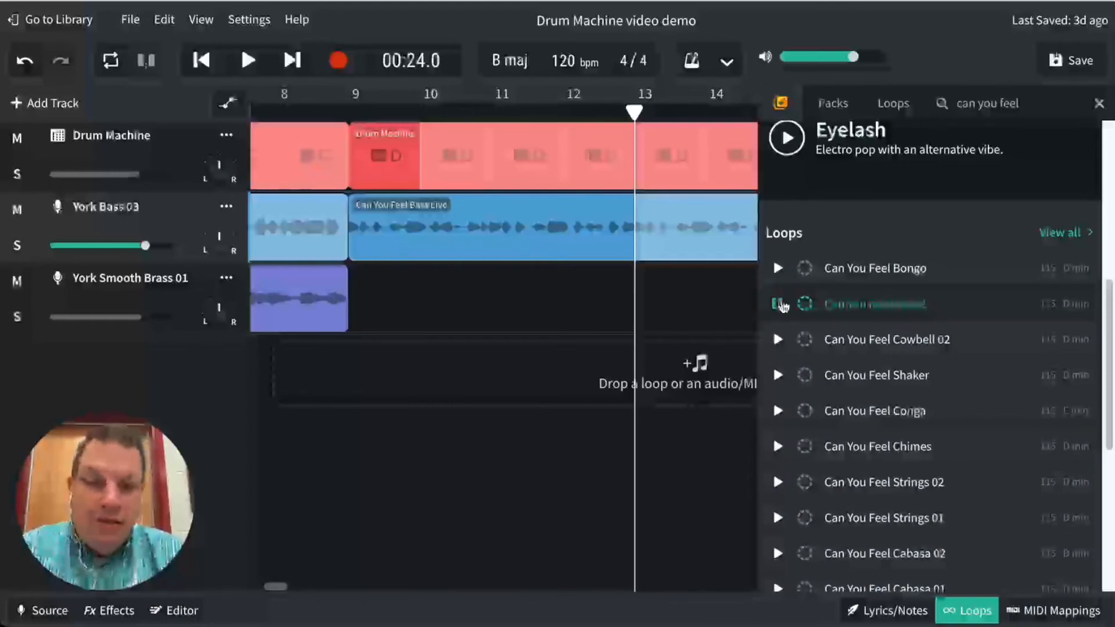
left_click(779, 303)
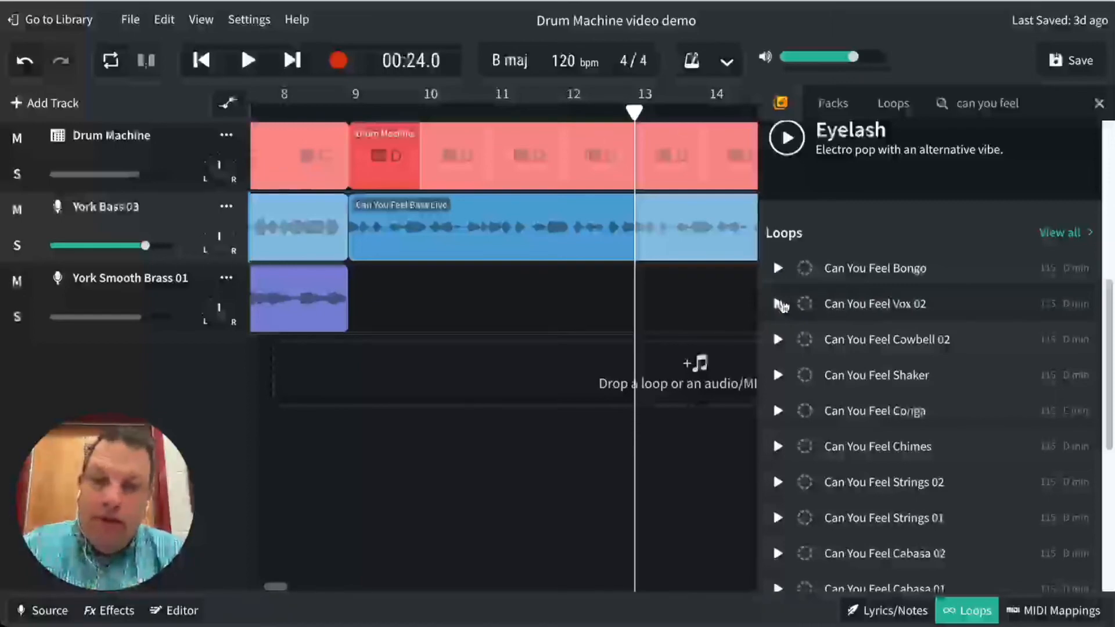
- Add the Can You Feel Electric Piano loop on a new track starting at bar 13 and close the loop library
mouse_move(219, 321)
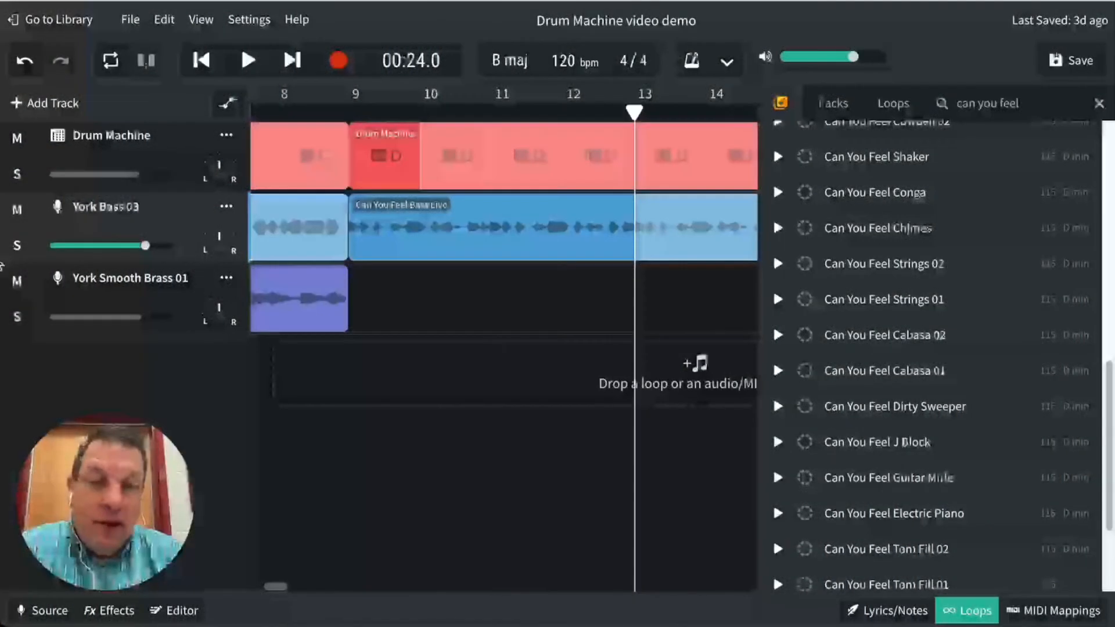
scroll(916, 517, "down", 2)
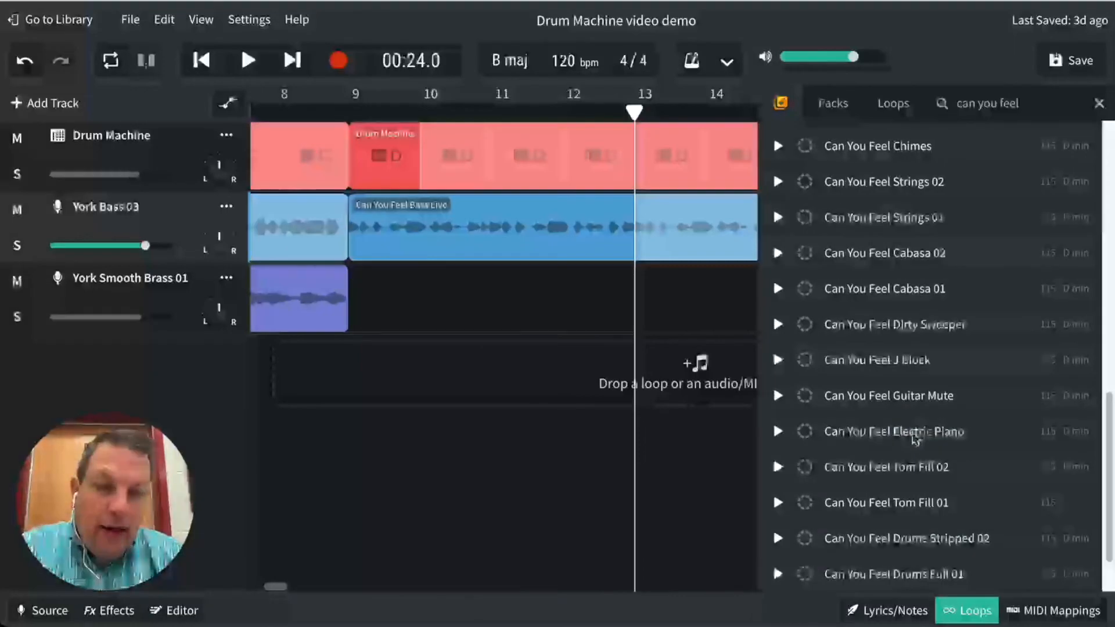
left_click_drag(891, 433, 678, 378)
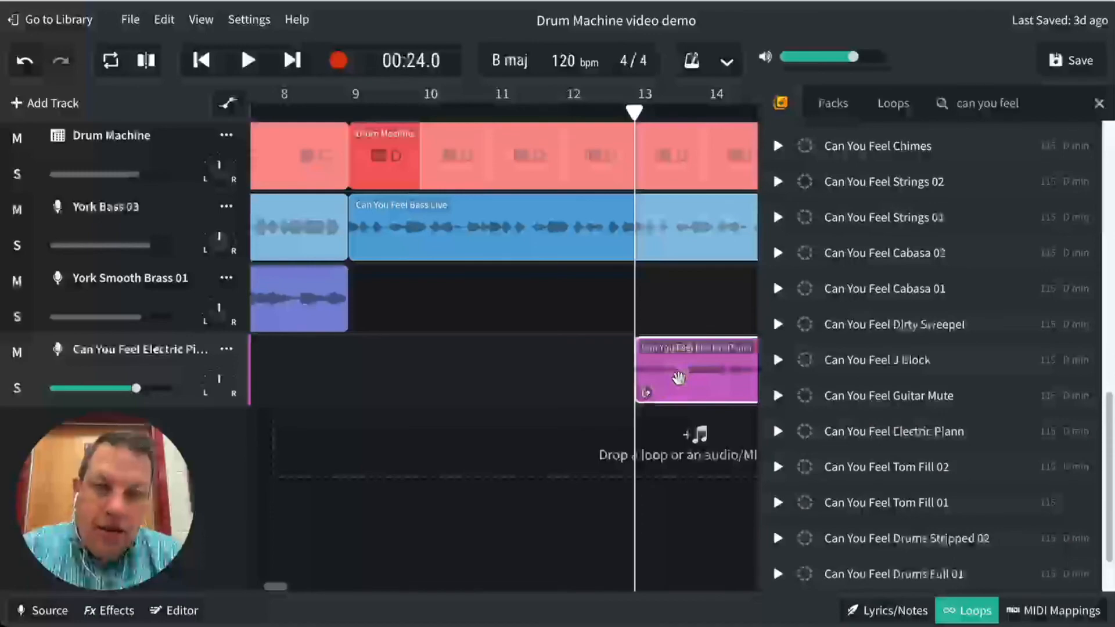
left_click(973, 613)
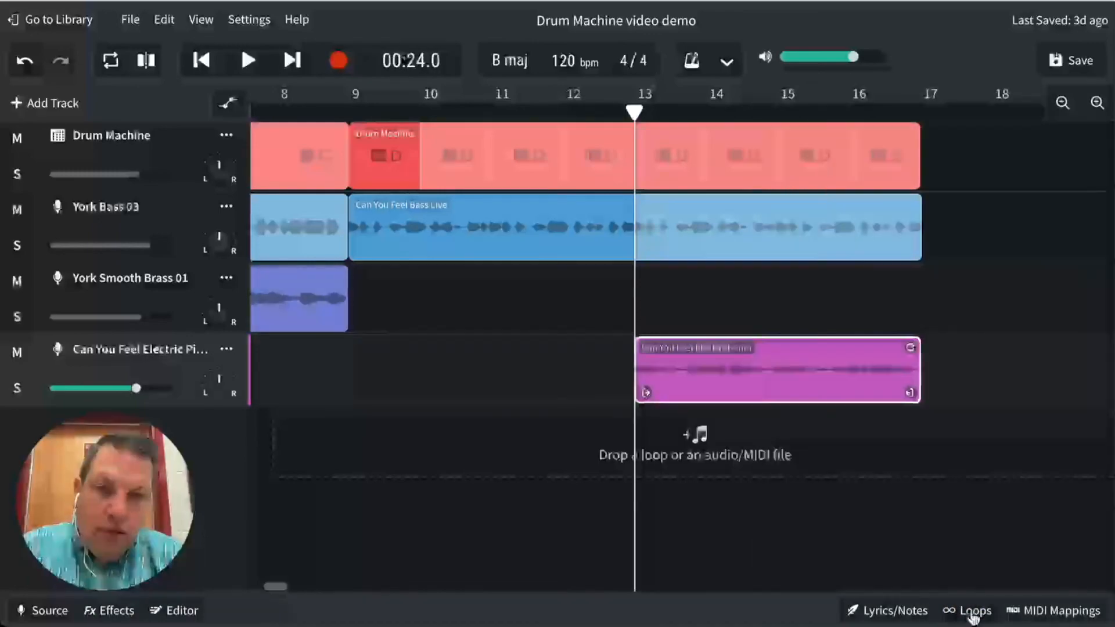
- Play the electric piano section from bar 13 and pause playback near the end of bar 16
left_click(248, 61)
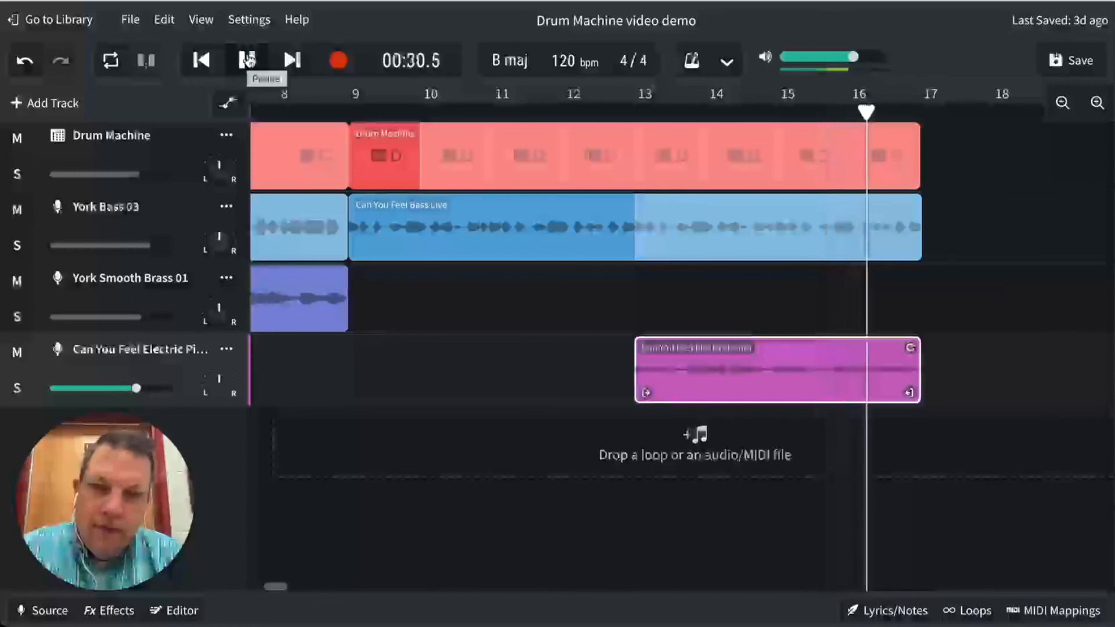
left_click(248, 60)
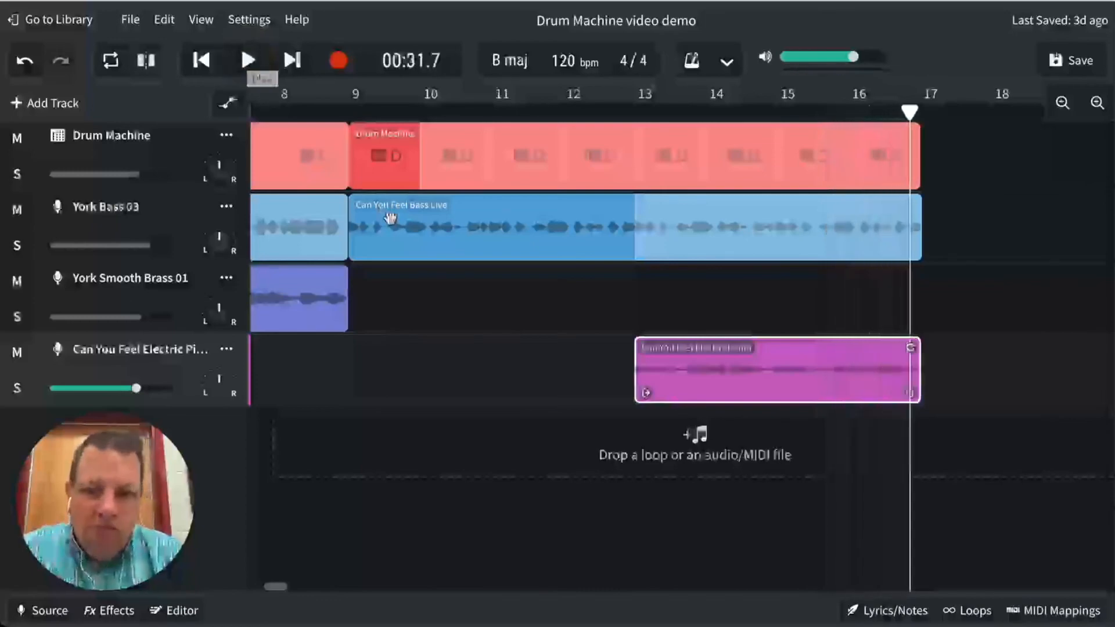
- Review the first section by returning to the song start, selecting the York Bass 03 clip and moving the playhead to bar 5
scroll(452, 389, "left", 10)
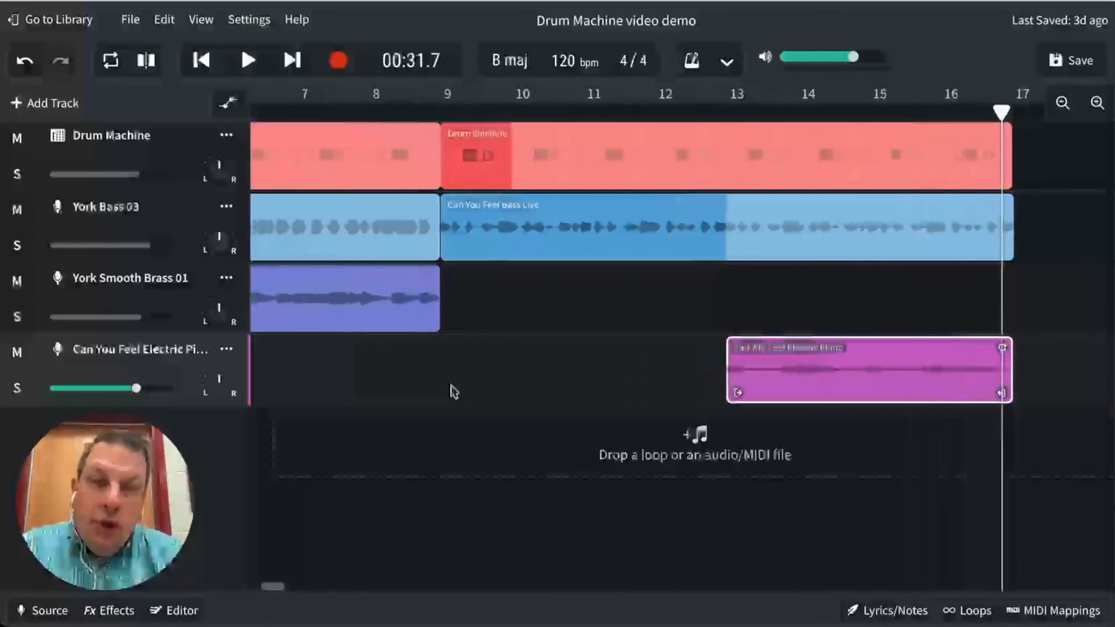
scroll(454, 391, "left", 4)
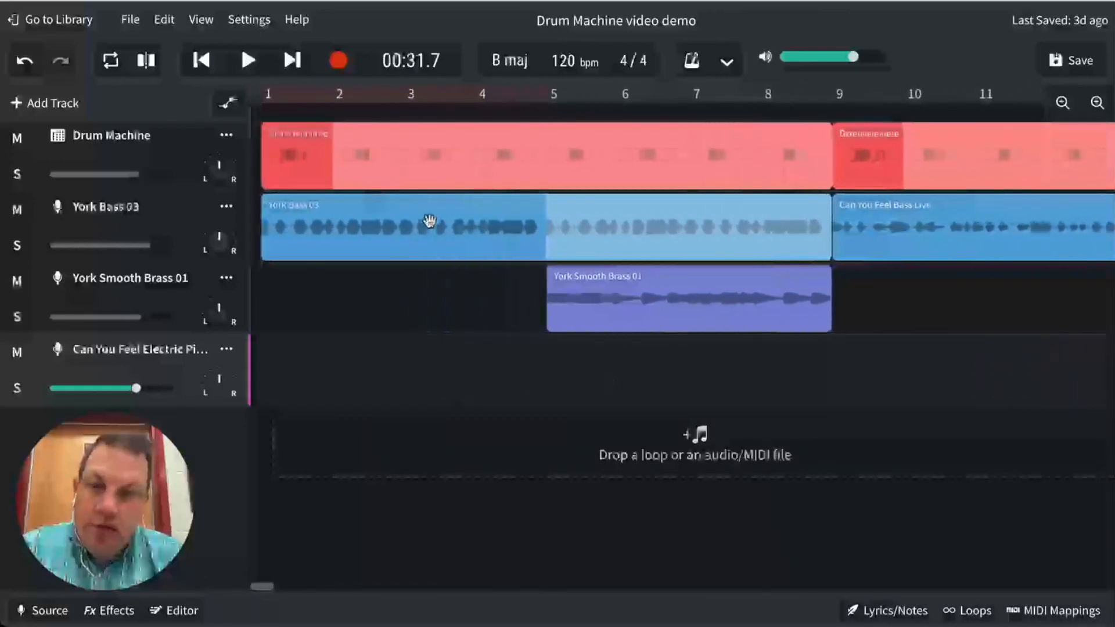
left_click(201, 60)
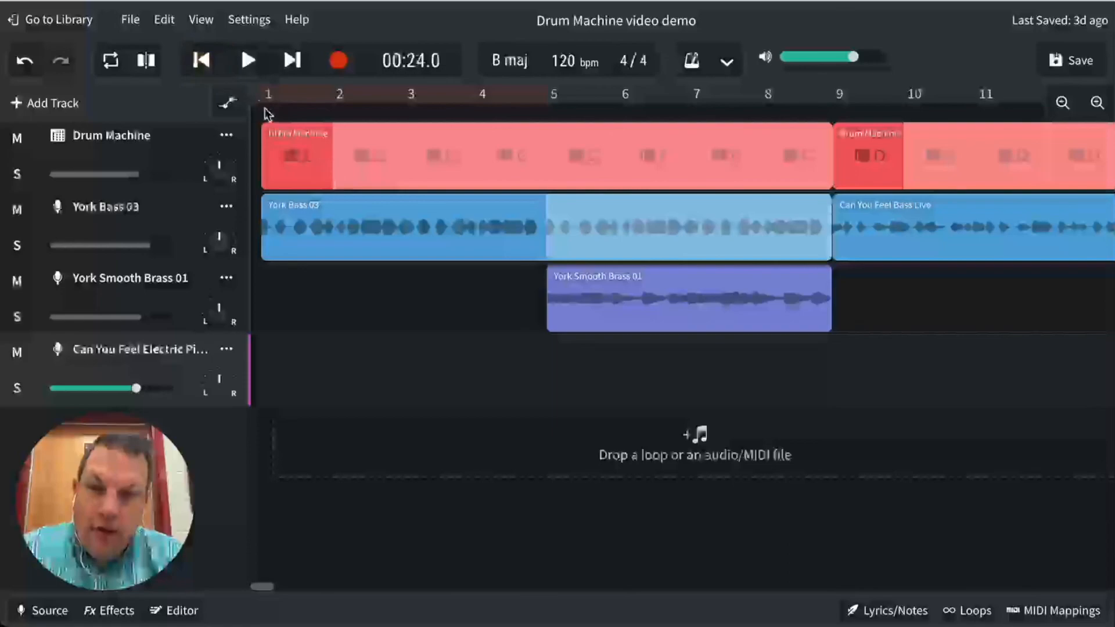
left_click(407, 221)
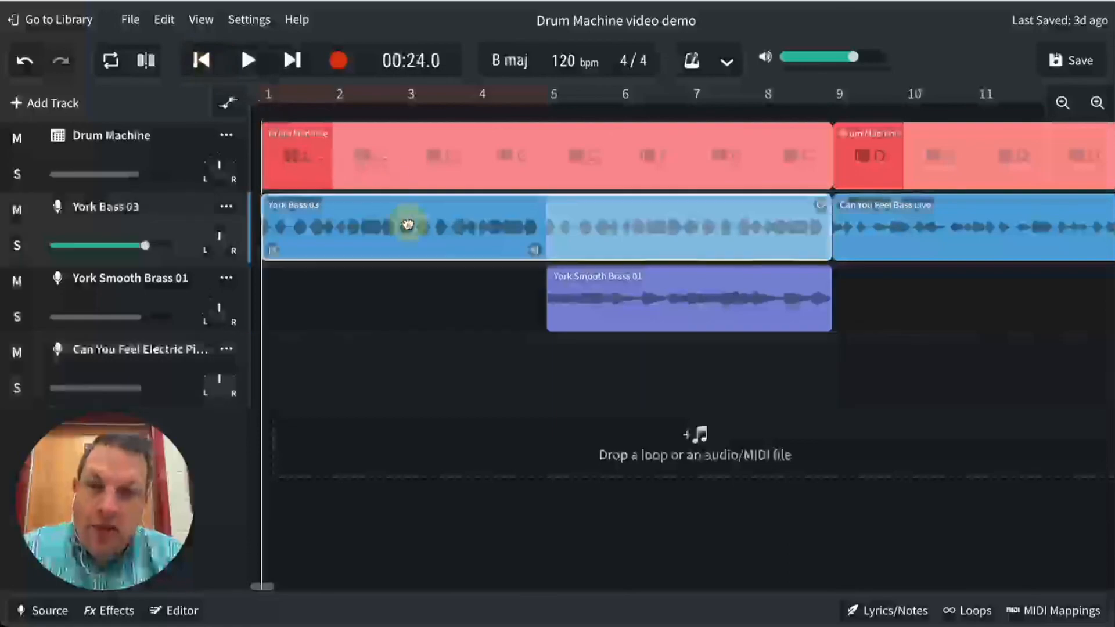
left_click(548, 111)
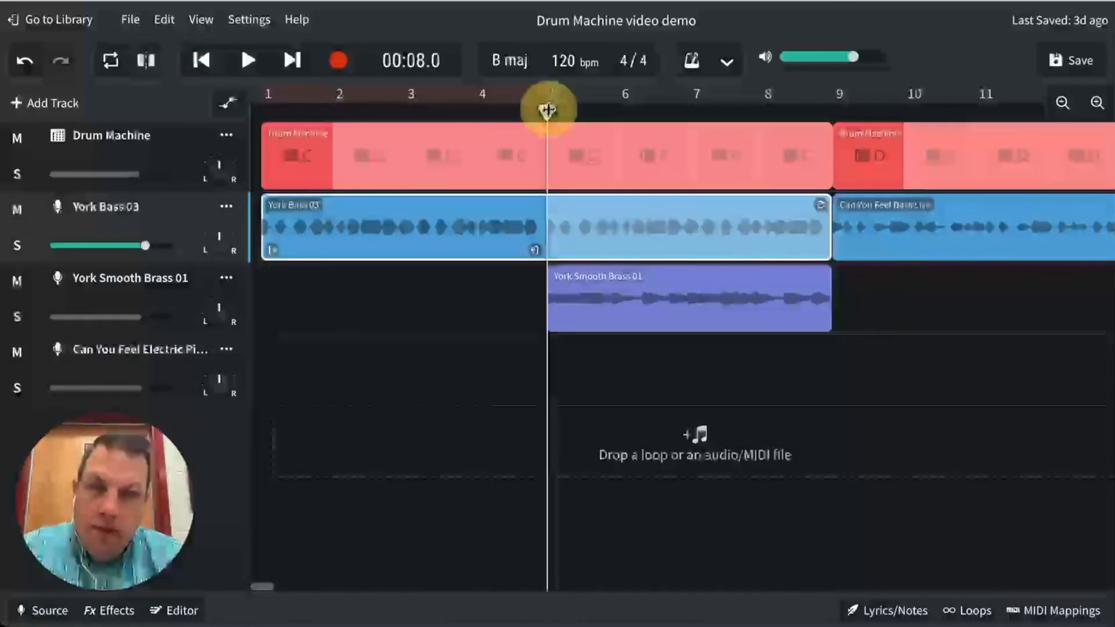
- Review the second section by moving the playhead to bars 9 and 13, selecting the Can You Feel bass and electric piano clips
scroll(549, 113, "right", 5)
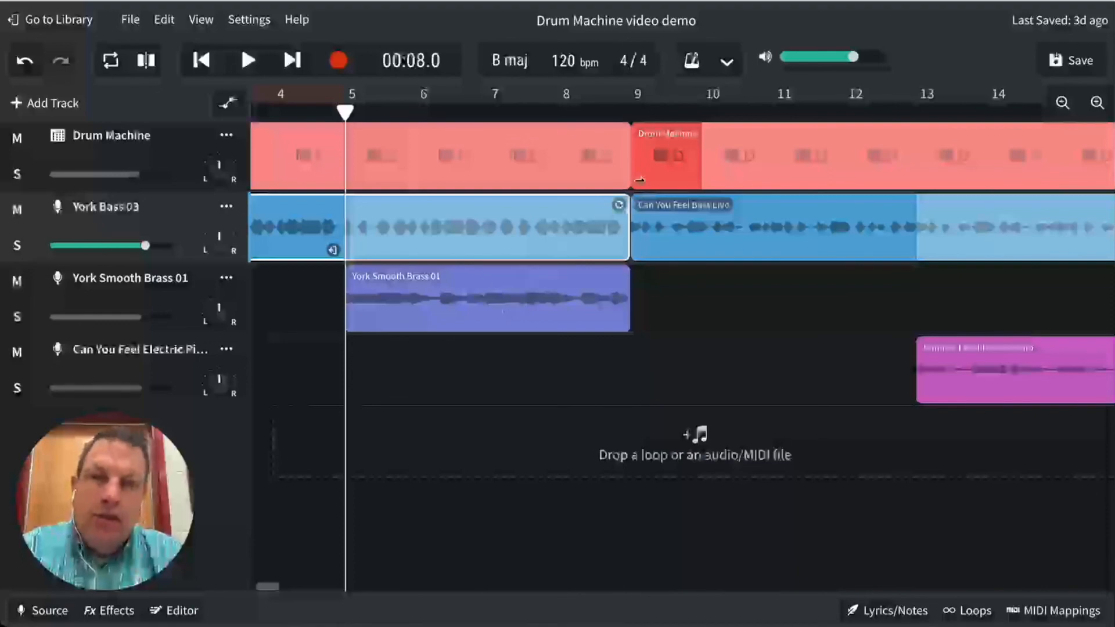
left_click(632, 113)
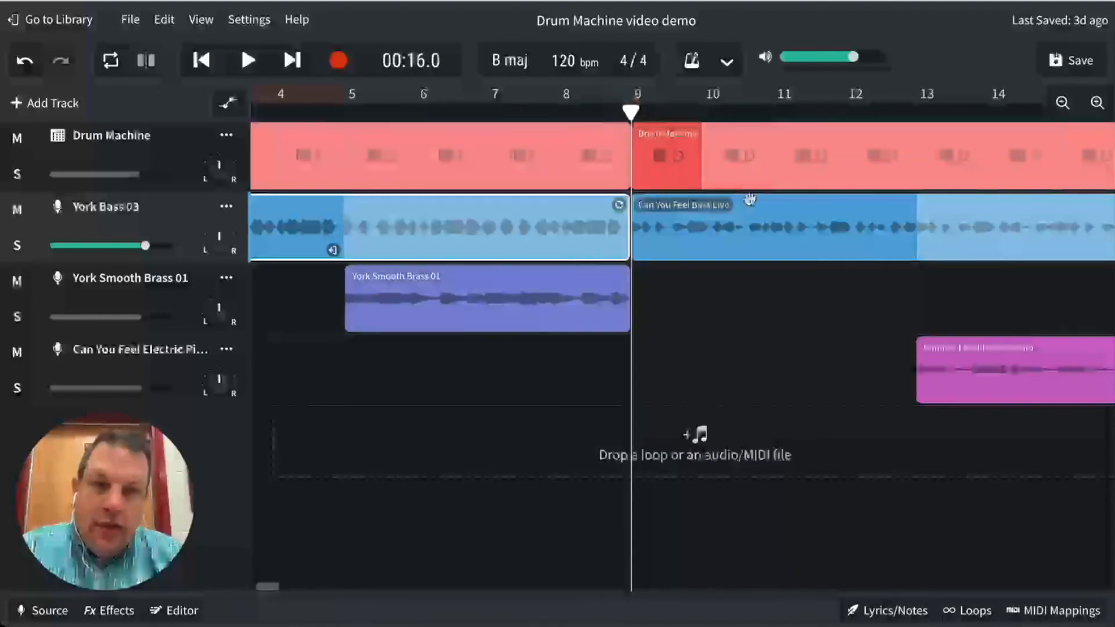
scroll(809, 166, "right", 5)
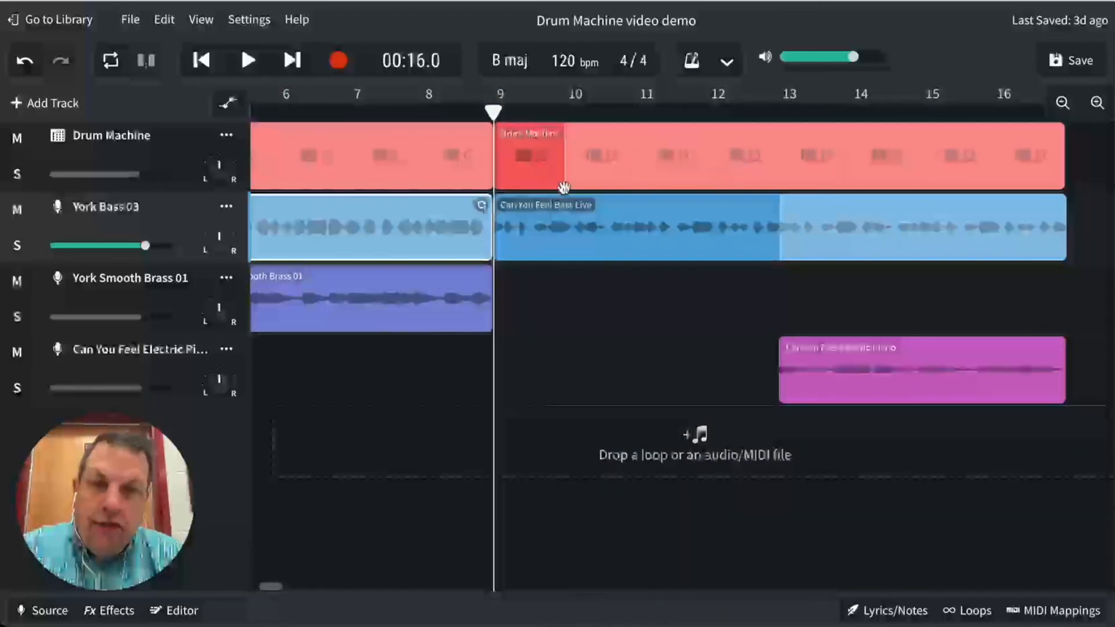
left_click(582, 238)
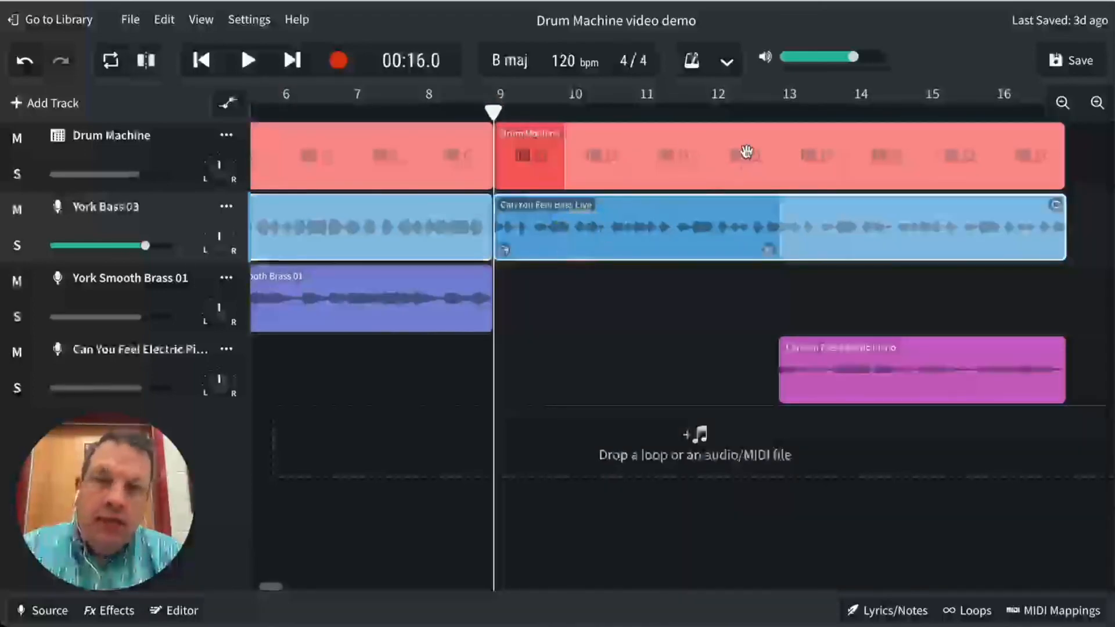
left_click(775, 112)
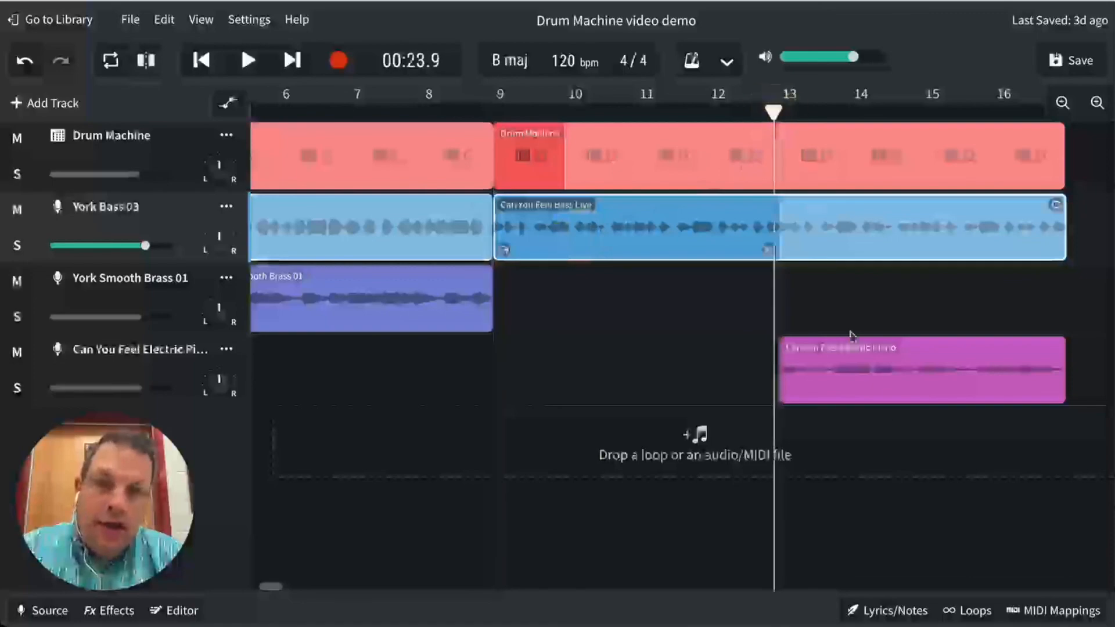
left_click_drag(774, 108, 776, 110)
left_click(921, 376)
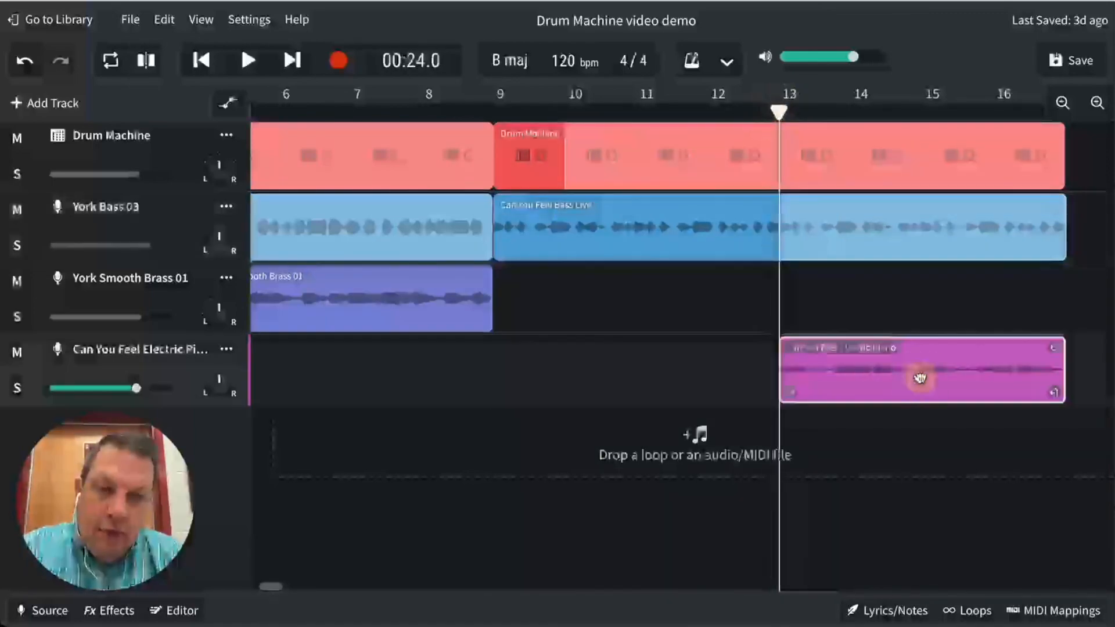
scroll(902, 328, "right", 5)
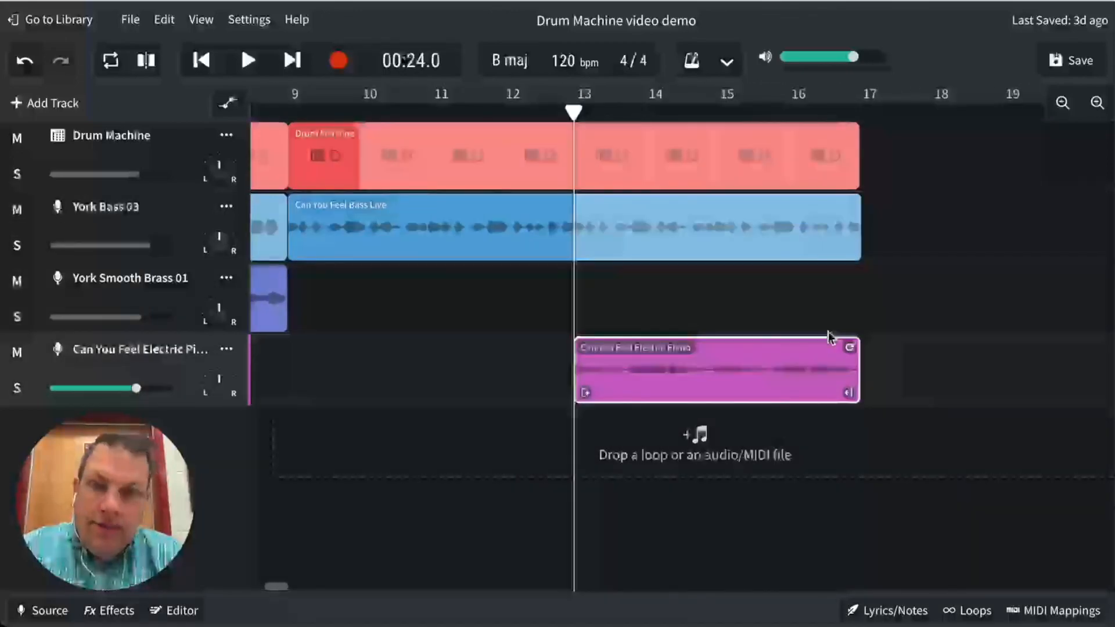
scroll(831, 336, "left", 10)
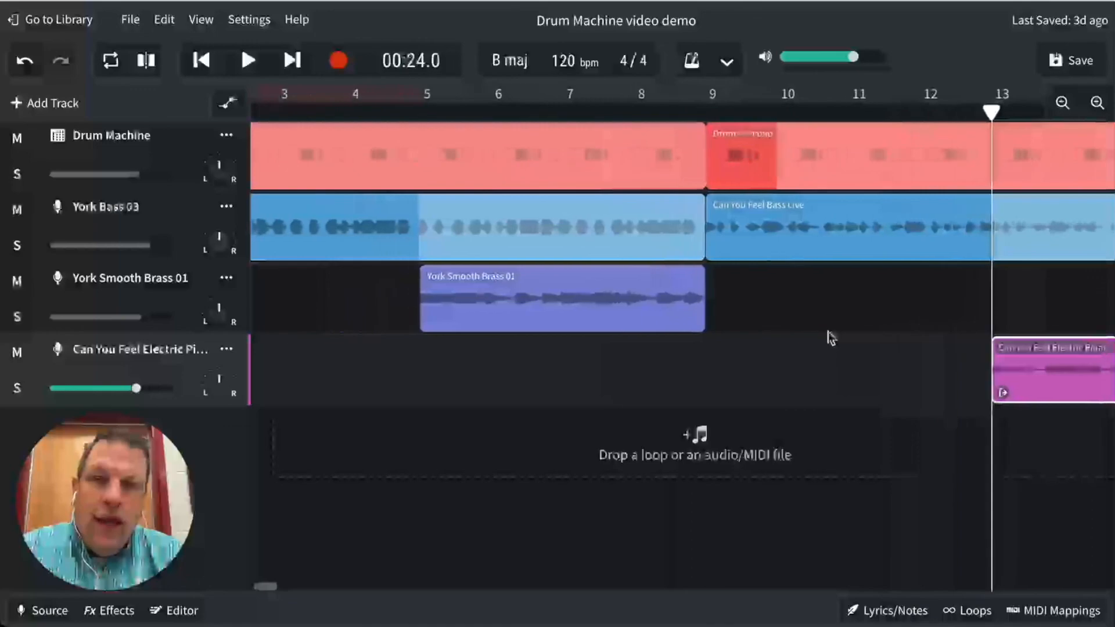
scroll(830, 337, "left", 6)
scroll(831, 337, "right", 3)
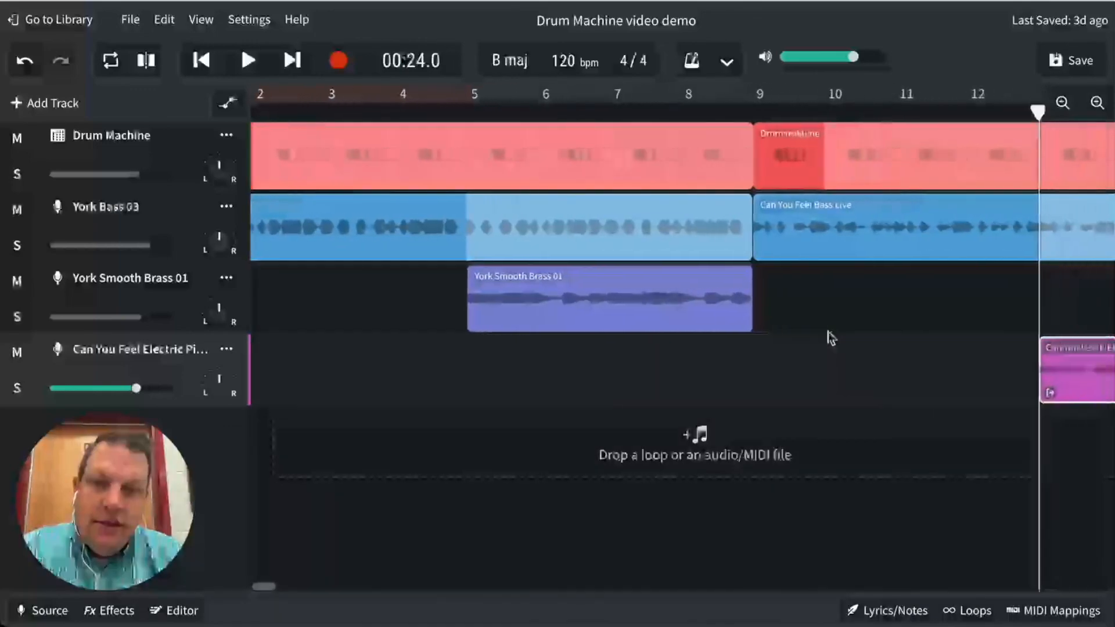
scroll(830, 337, "right", 5)
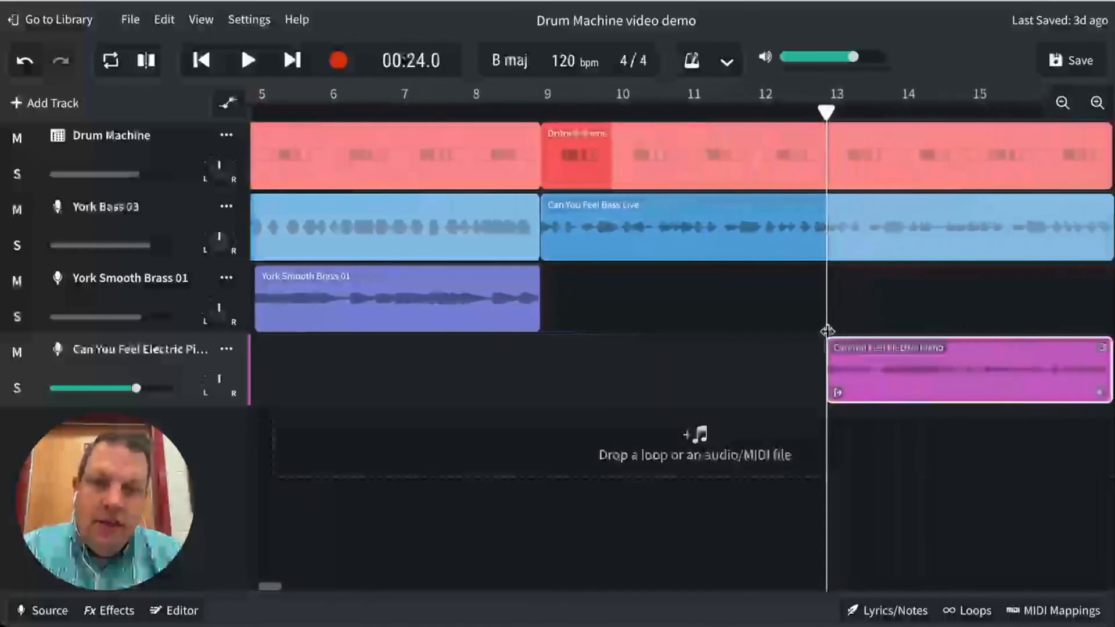